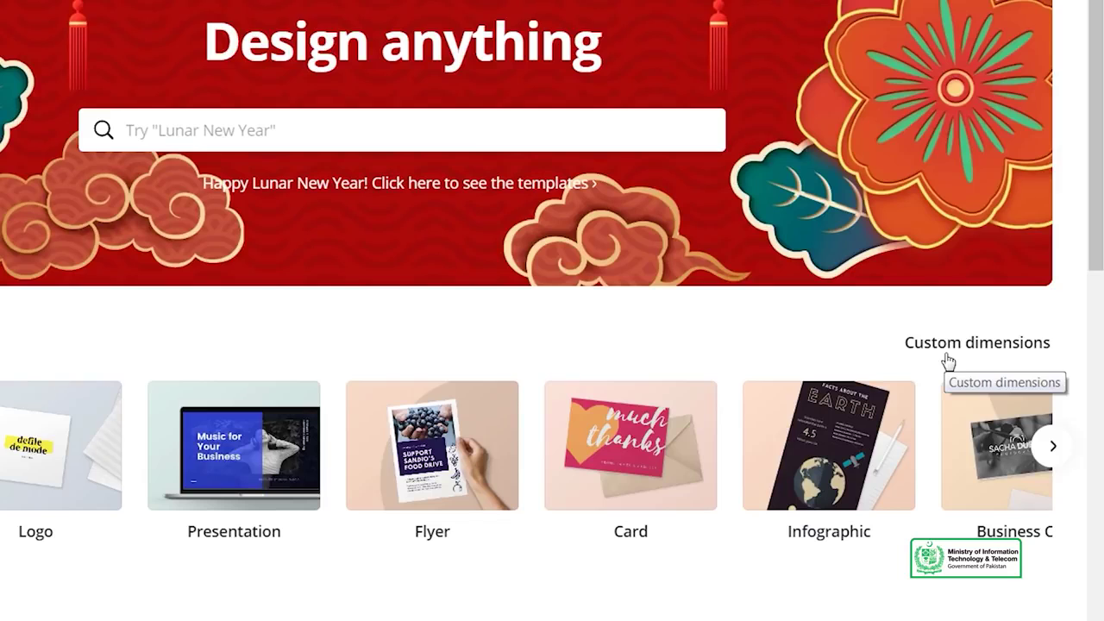
# Create a new design with custom dimensions of 550 × 370 px.
pyautogui.click(949, 354)
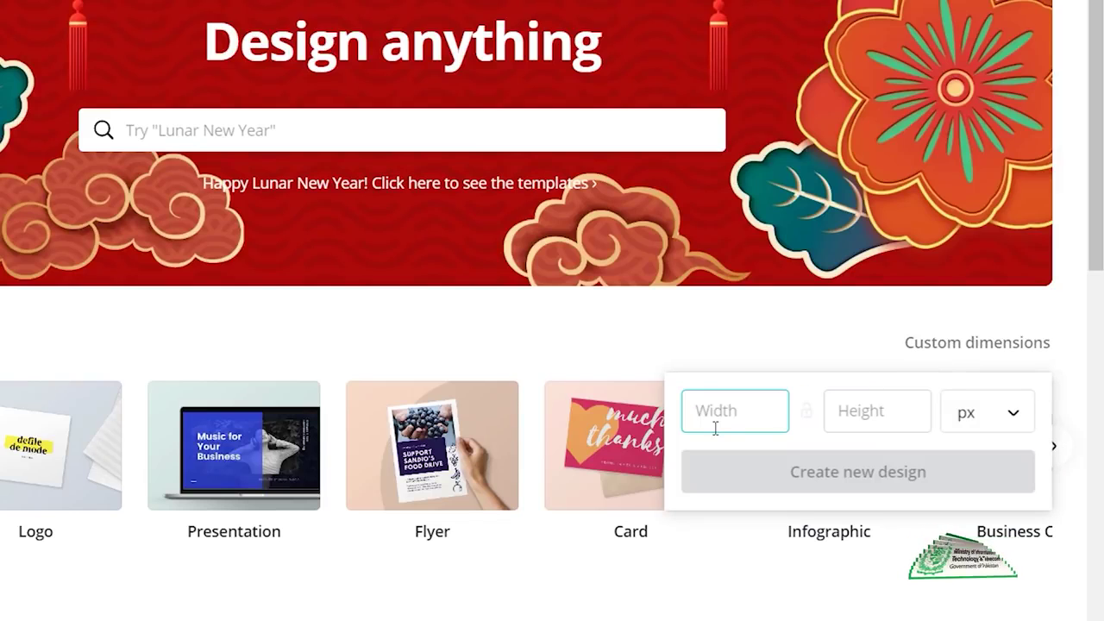
pyautogui.write('370')
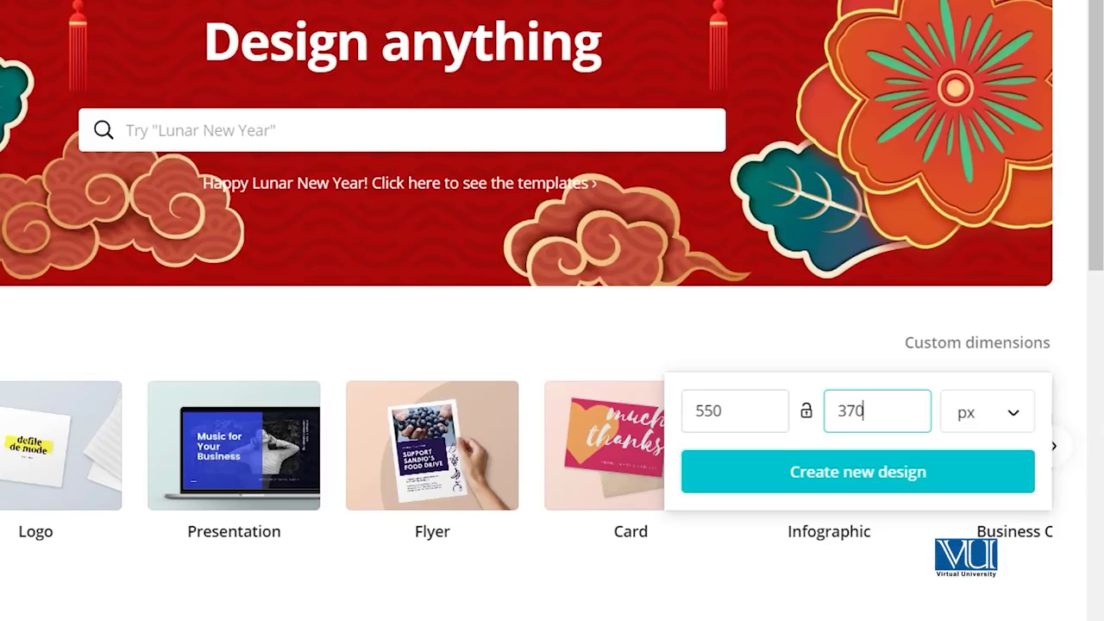
pyautogui.click(1024, 429)
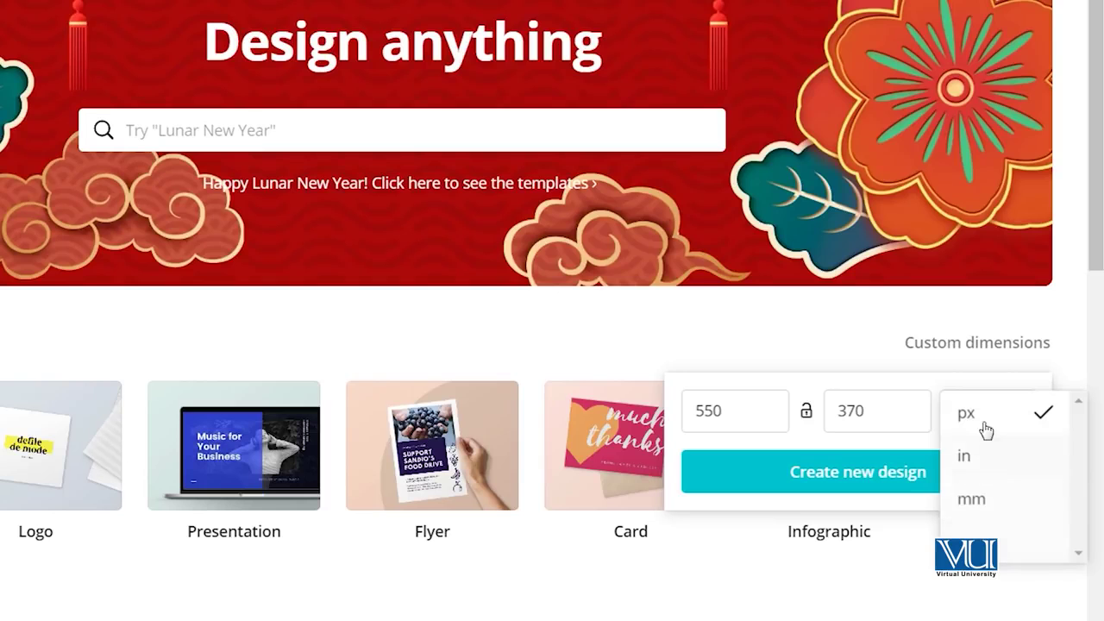
pyautogui.click(991, 427)
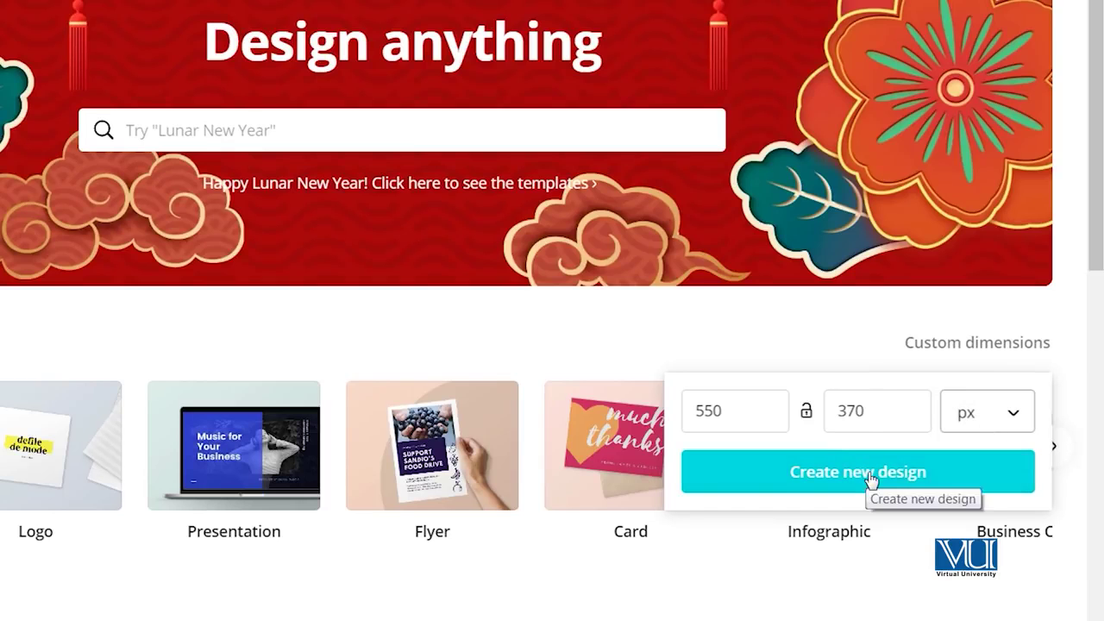
pyautogui.click(854, 472)
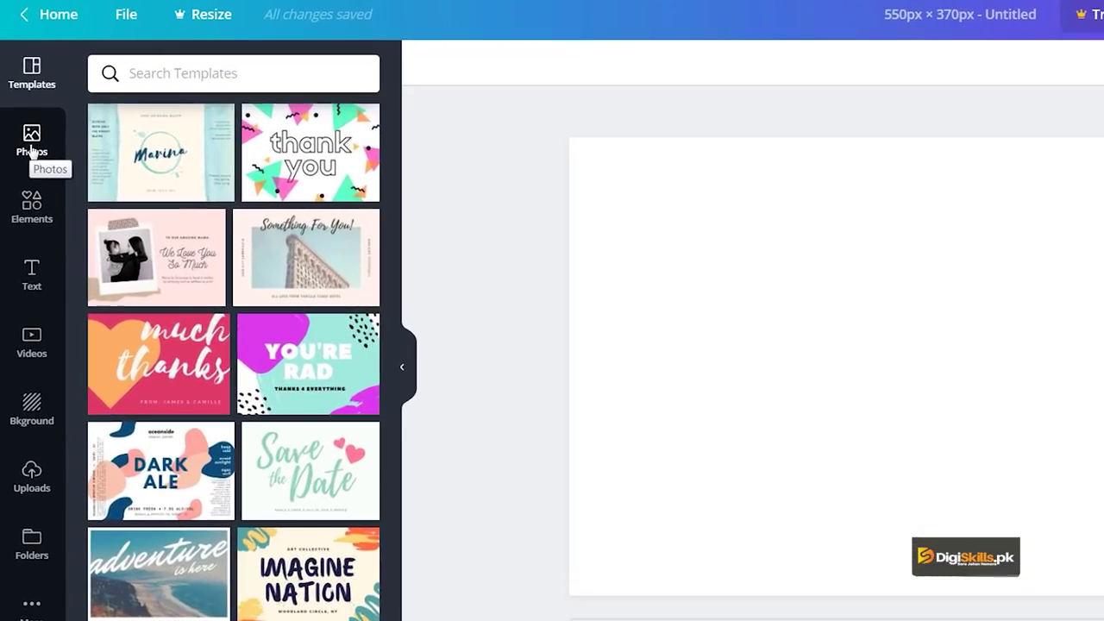
# Upload the cut-out portrait picture from the computer to the image uploads.
pyautogui.click(31, 148)
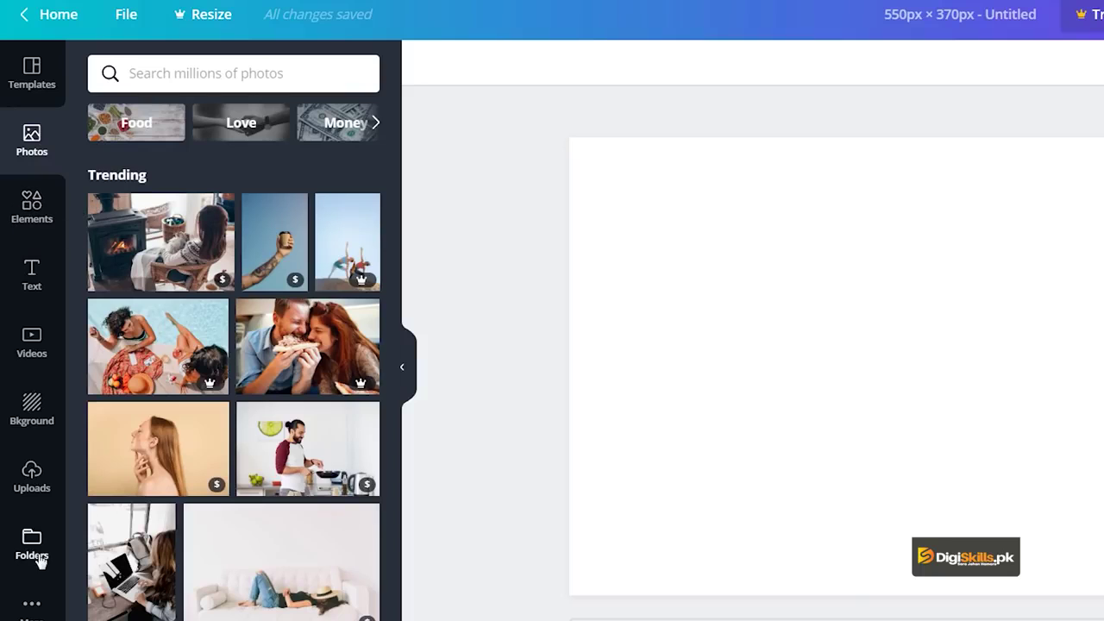
pyautogui.click(32, 480)
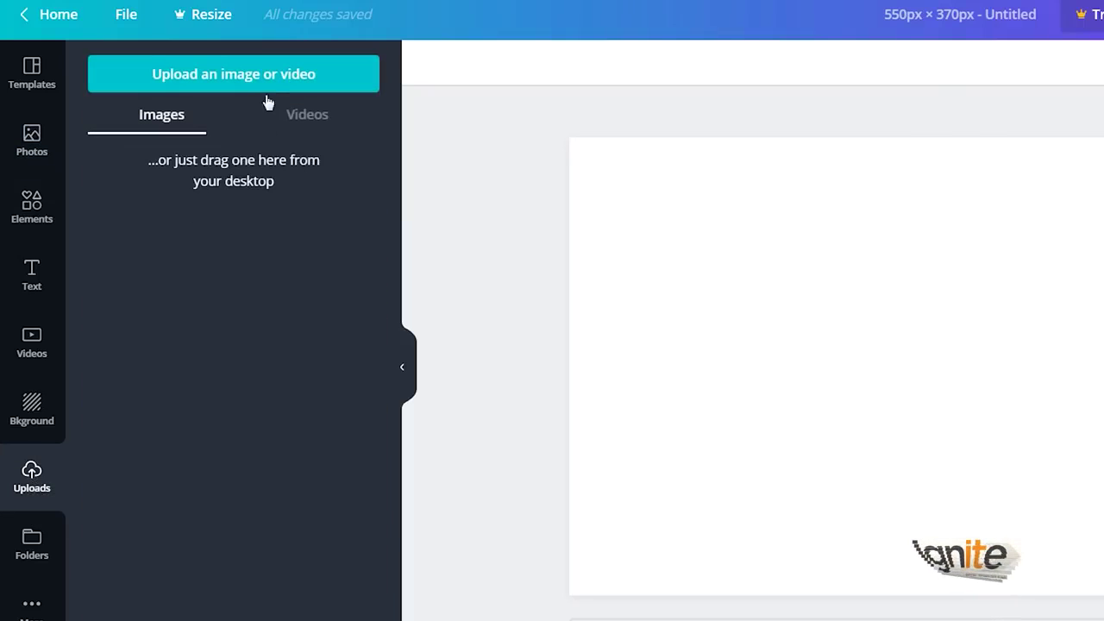
pyautogui.click(216, 87)
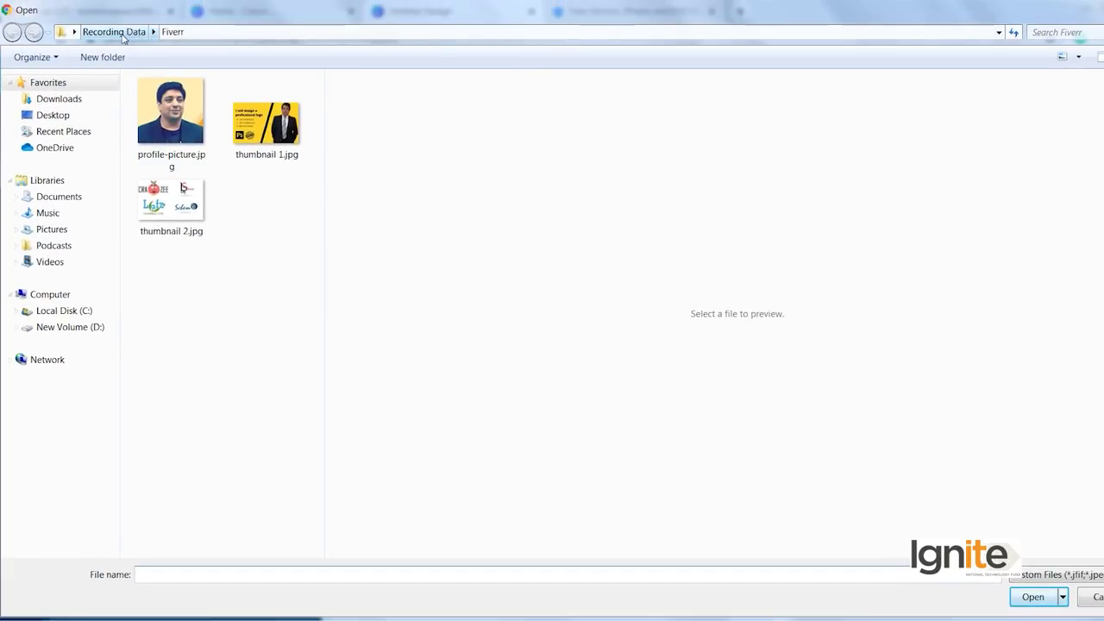
pyautogui.click(114, 32)
pyautogui.doubleClick(177, 214)
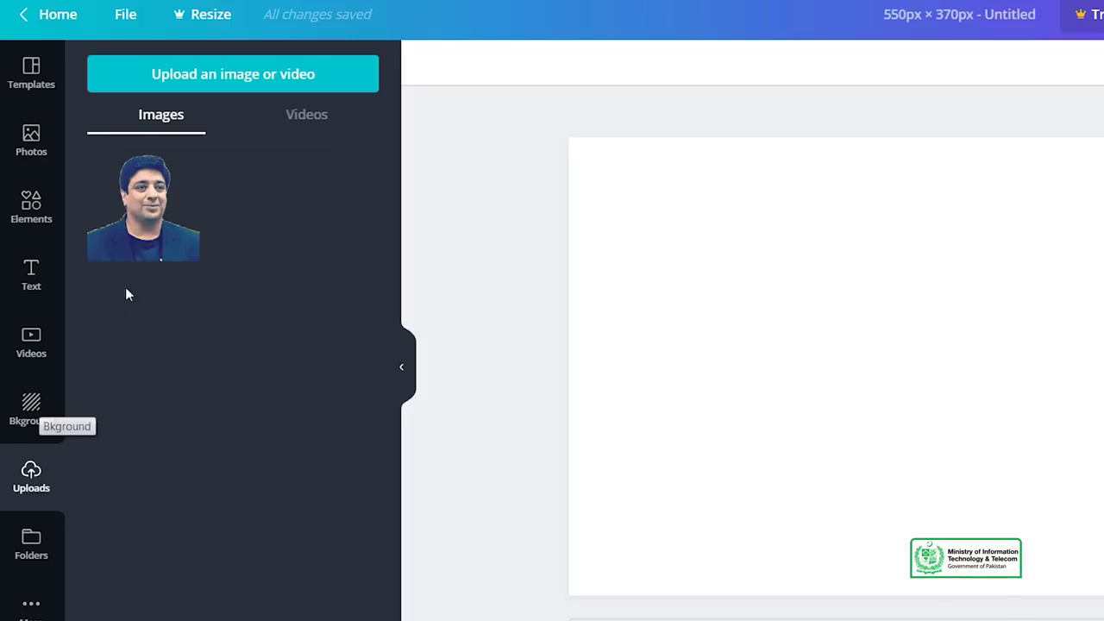
# Place the uploaded portrait on the page and scale it down proportionally to less than half its size.
pyautogui.click(166, 217)
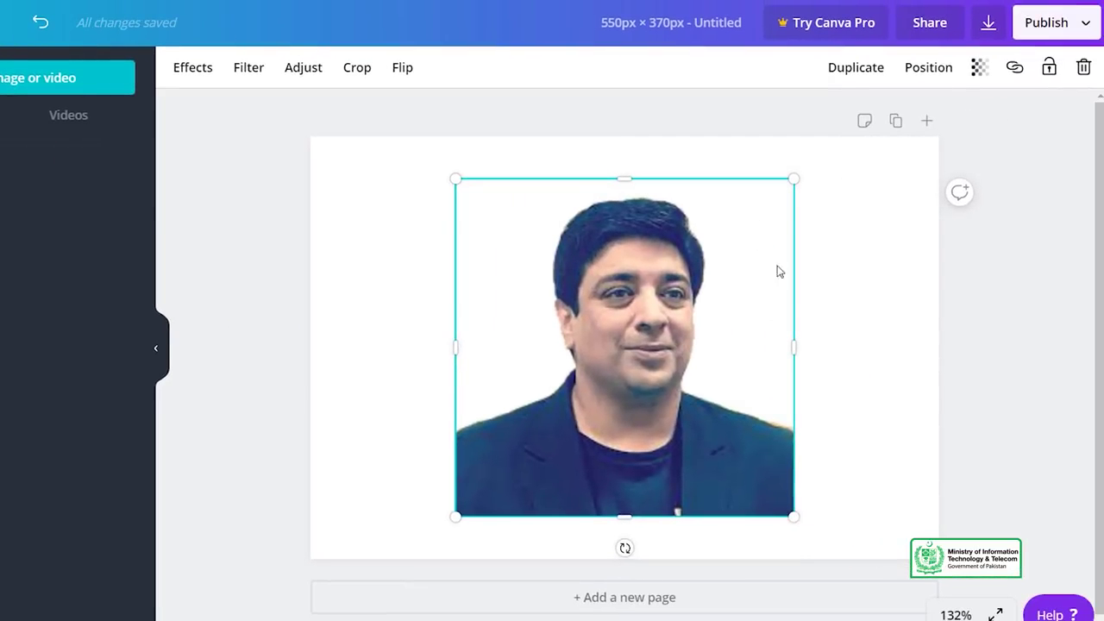
pyautogui.moveTo(789, 179); pyautogui.dragTo(632, 382)
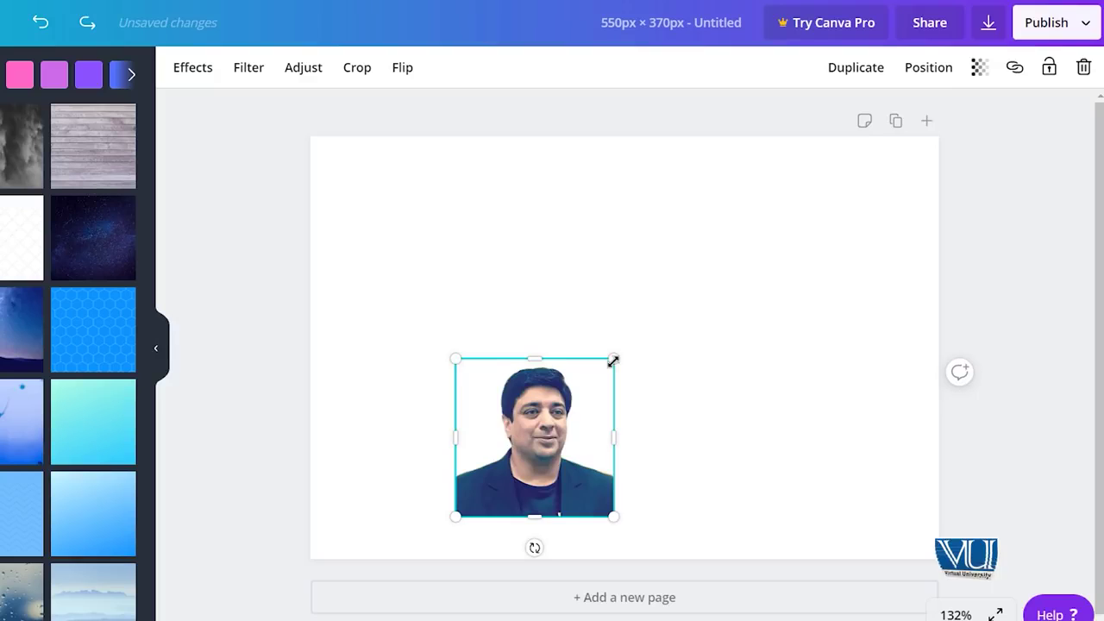
pyautogui.moveTo(612, 360); pyautogui.dragTo(665, 313)
pyautogui.click(601, 431)
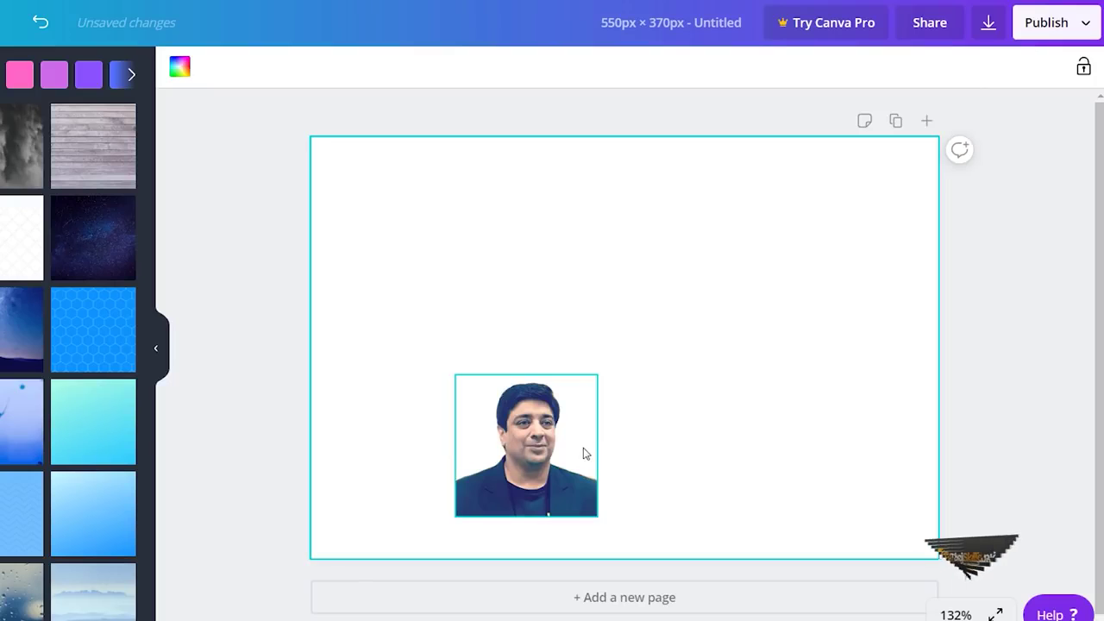
# Try widening the portrait from its side edge, and undo that change.
pyautogui.click(584, 453)
pyautogui.moveTo(595, 446)
pyautogui.mouseDown()
pyautogui.moveTo(479, 443)
pyautogui.moveTo(616, 449)
pyautogui.mouseUp()
pyautogui.moveTo(681, 433); pyautogui.dragTo(680, 433)
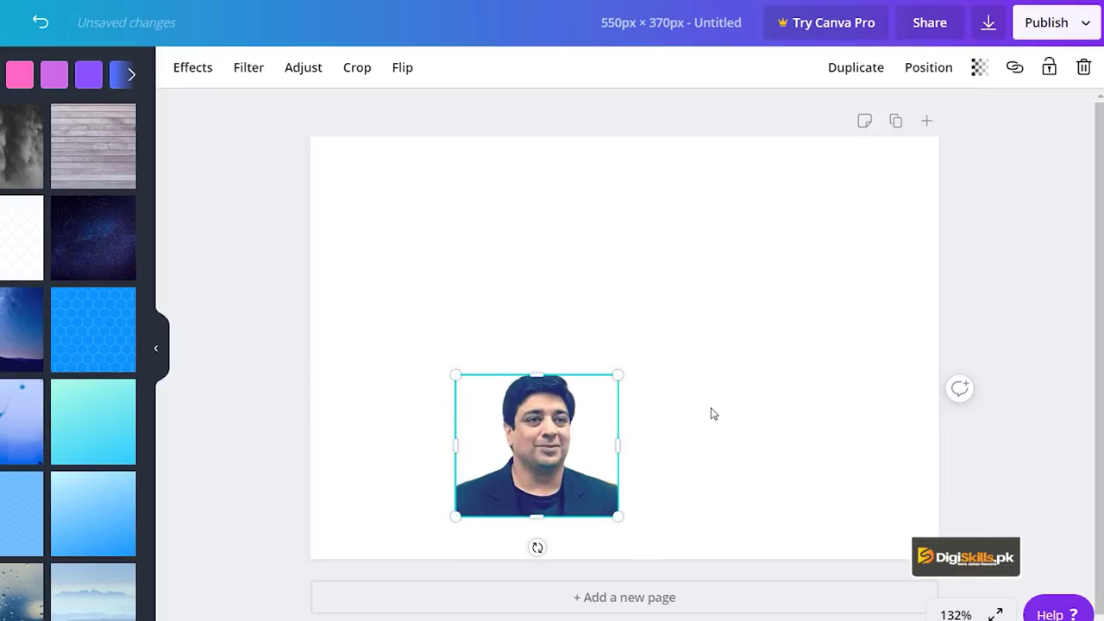
pyautogui.hotkey('ctrl', 'z')
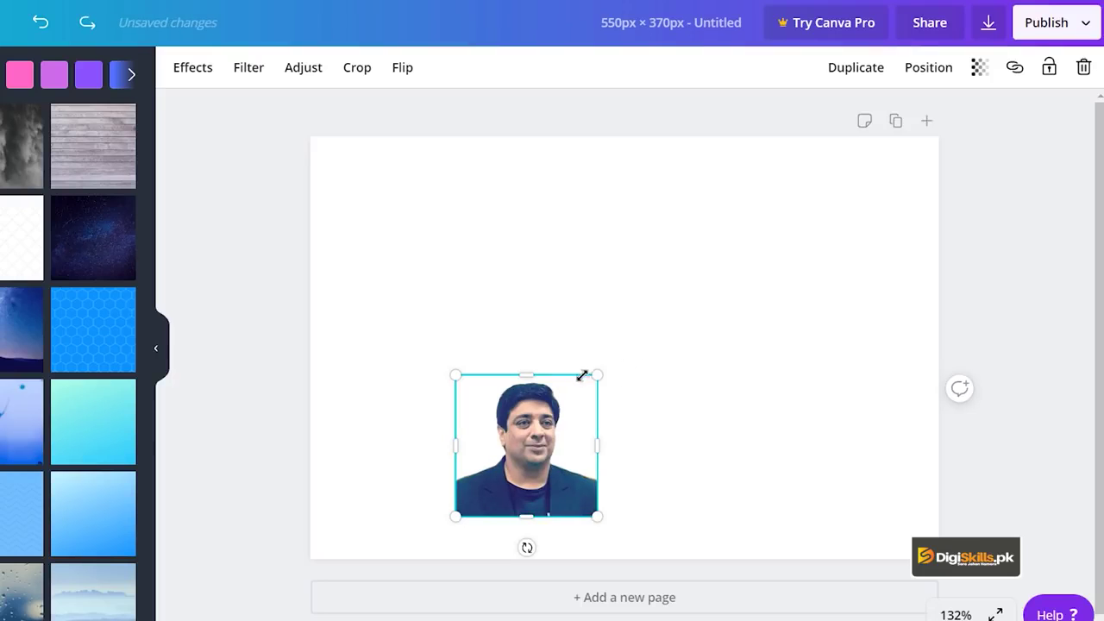
# Enlarge the portrait proportionally from its corner to about 271 × 271.
pyautogui.moveTo(596, 376); pyautogui.dragTo(779, 227)
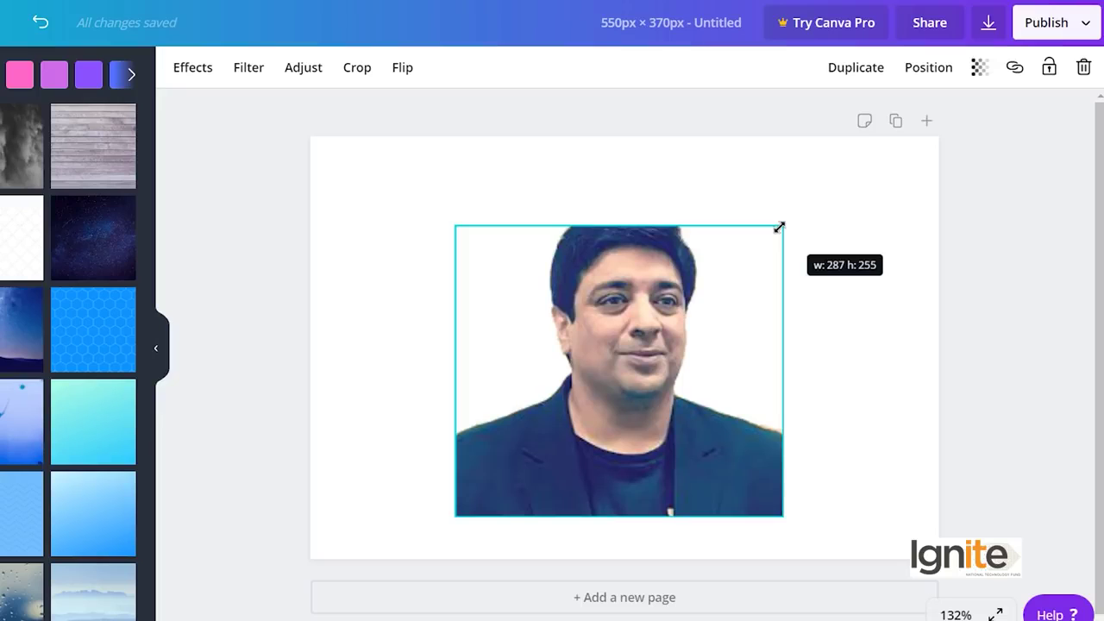
pyautogui.moveTo(779, 227); pyautogui.dragTo(779, 227)
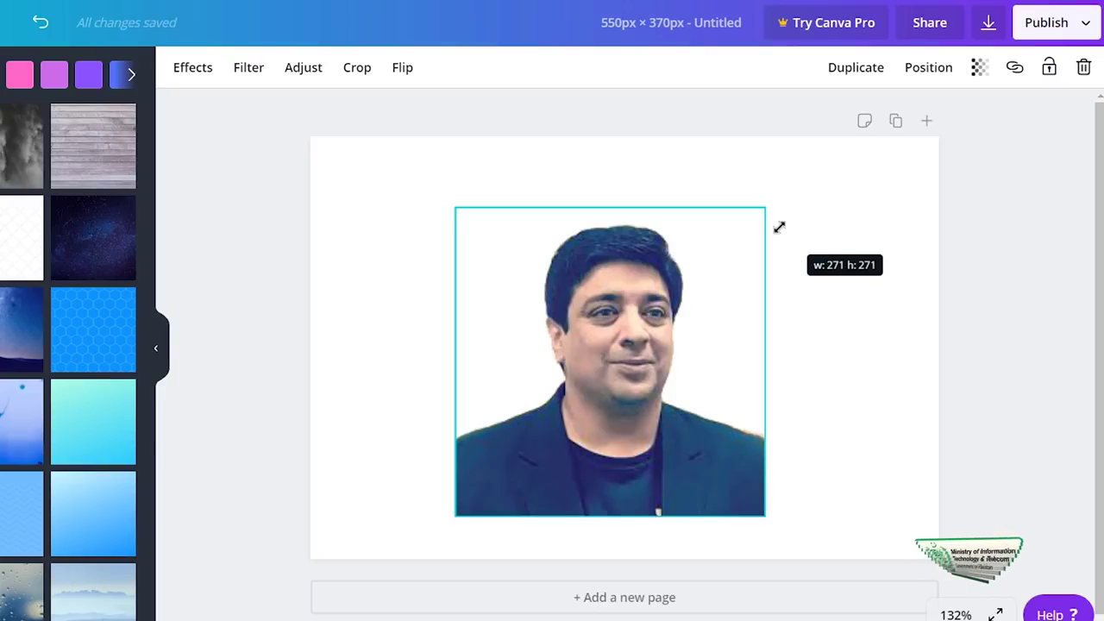
pyautogui.moveTo(779, 227); pyautogui.dragTo(776, 226)
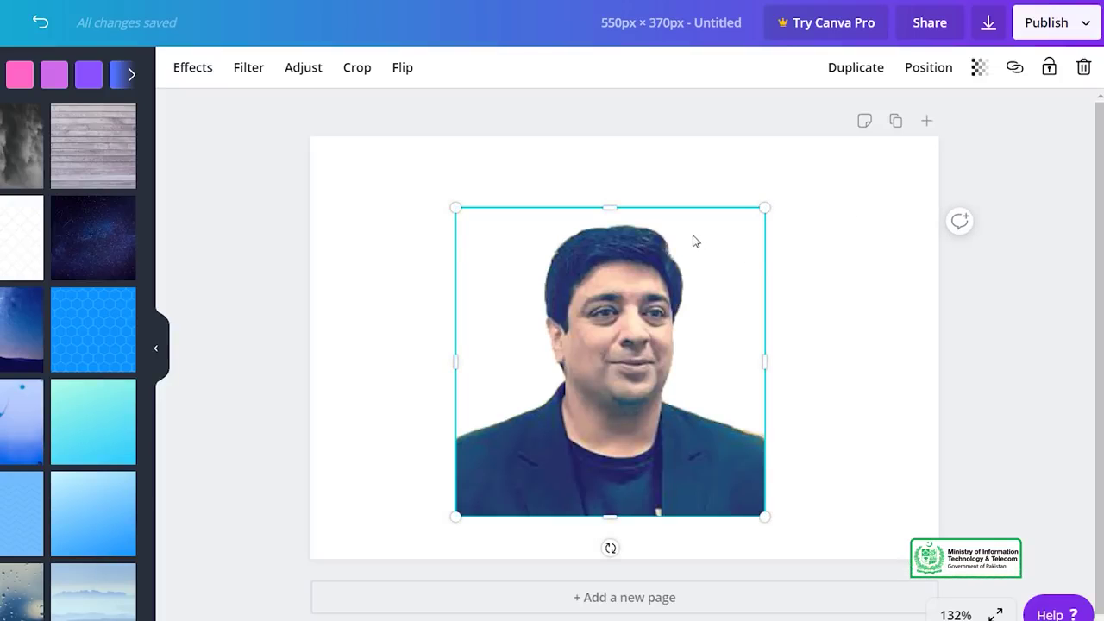
# Delete the portrait from the page.
pyautogui.click(371, 297)
pyautogui.click(616, 369)
pyautogui.press('Delete')
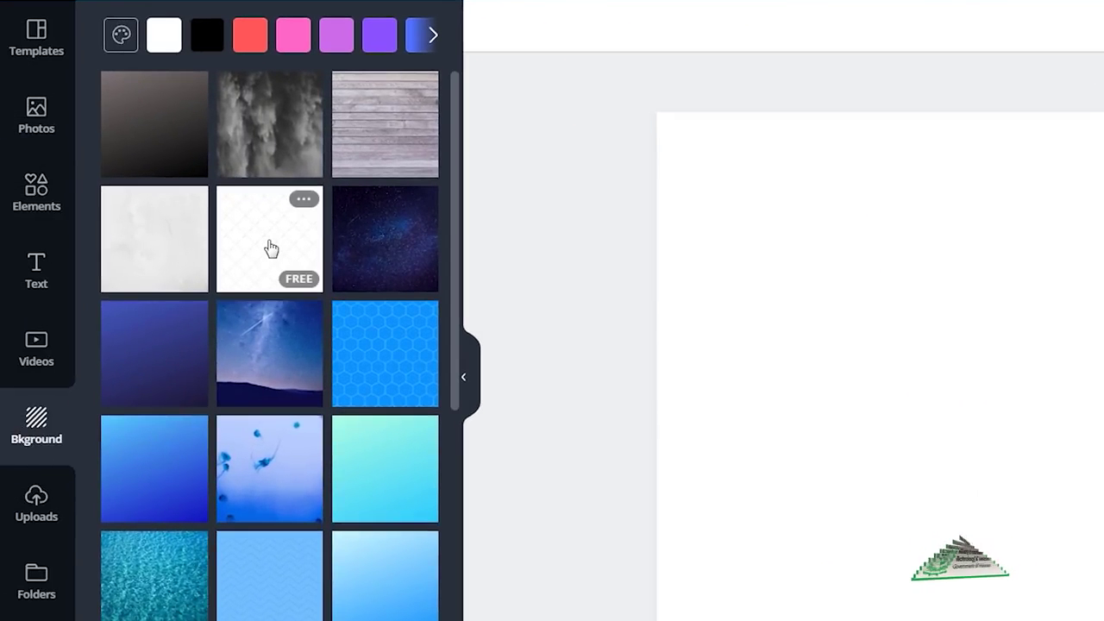
# Try solid red and pink page backgrounds and settle on the free white background with dotted diagonal lines.
pyautogui.click(271, 248)
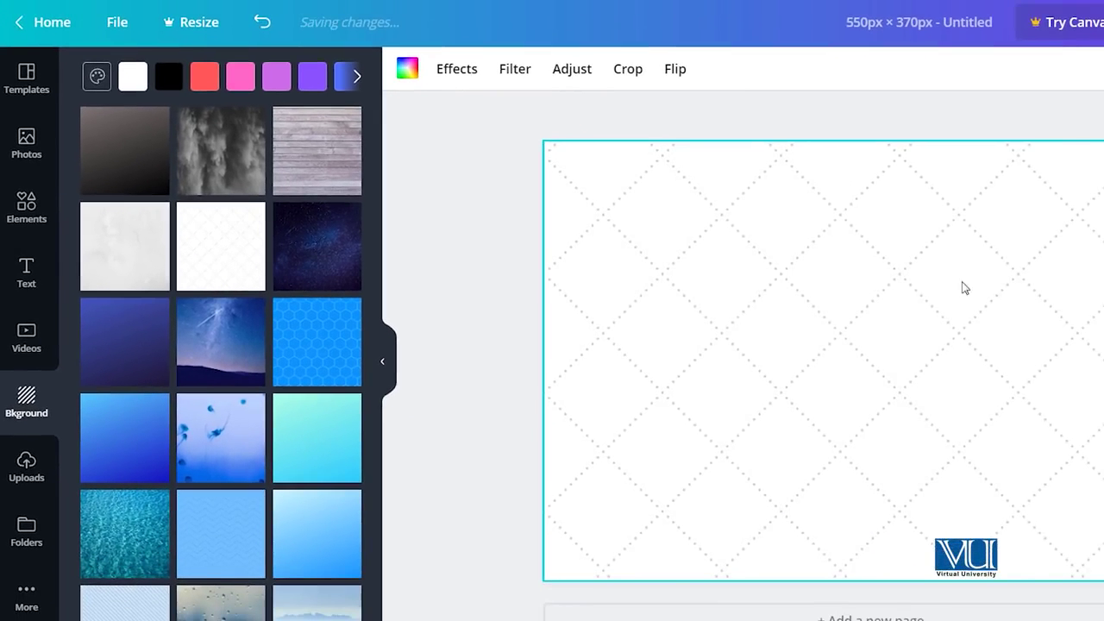
pyautogui.click(210, 84)
pyautogui.click(240, 83)
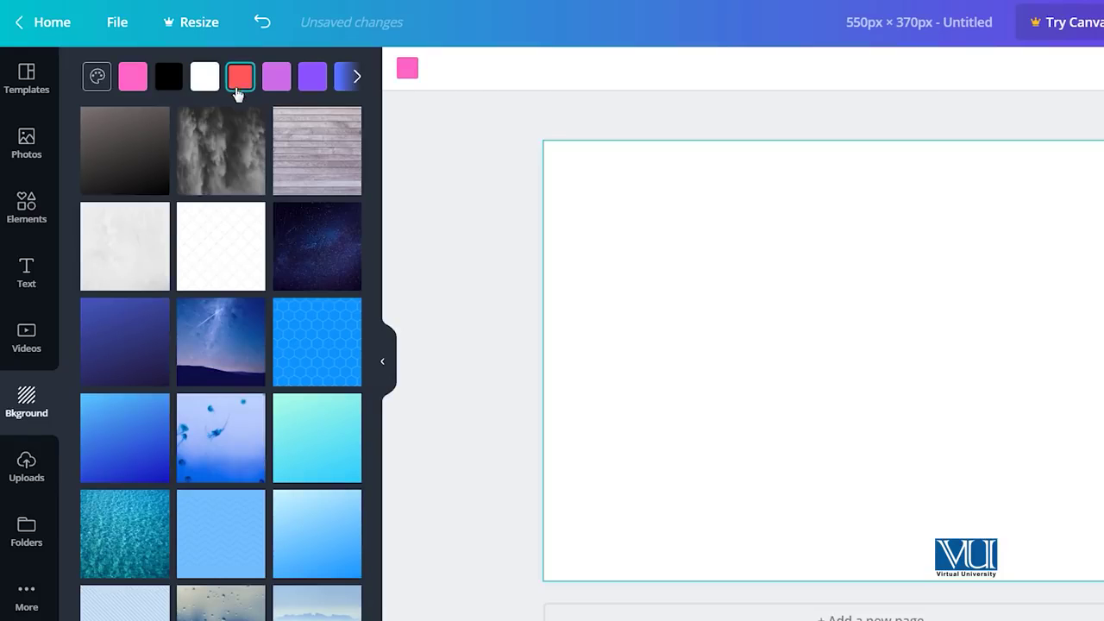
pyautogui.click(227, 248)
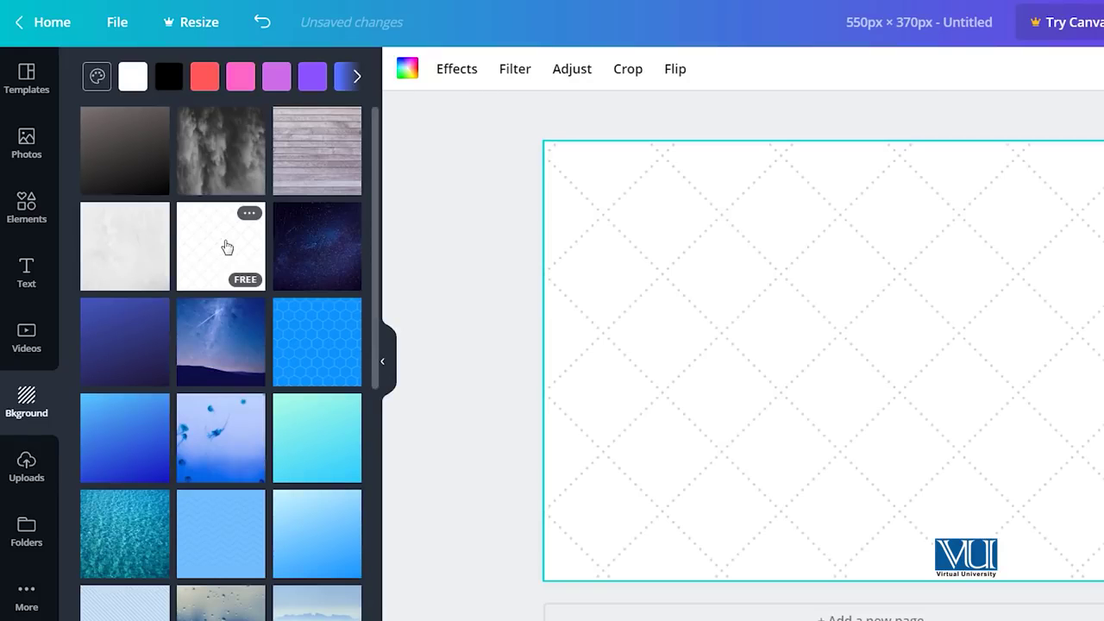
# Search the icons and shapes in the elements library for "mobile".
pyautogui.click(21, 211)
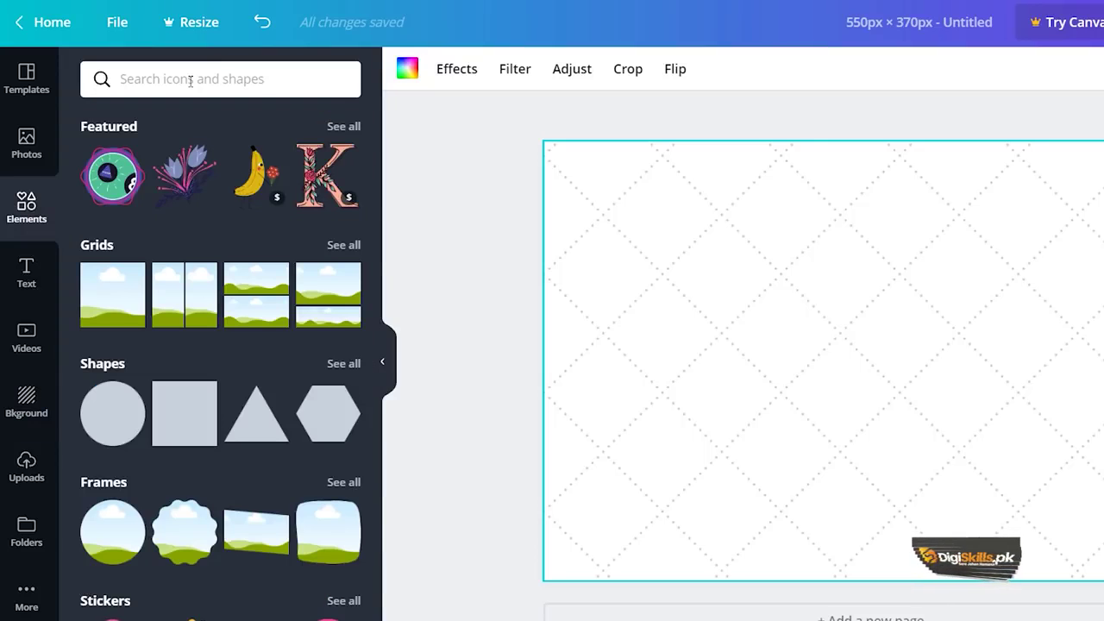
pyautogui.click(191, 82)
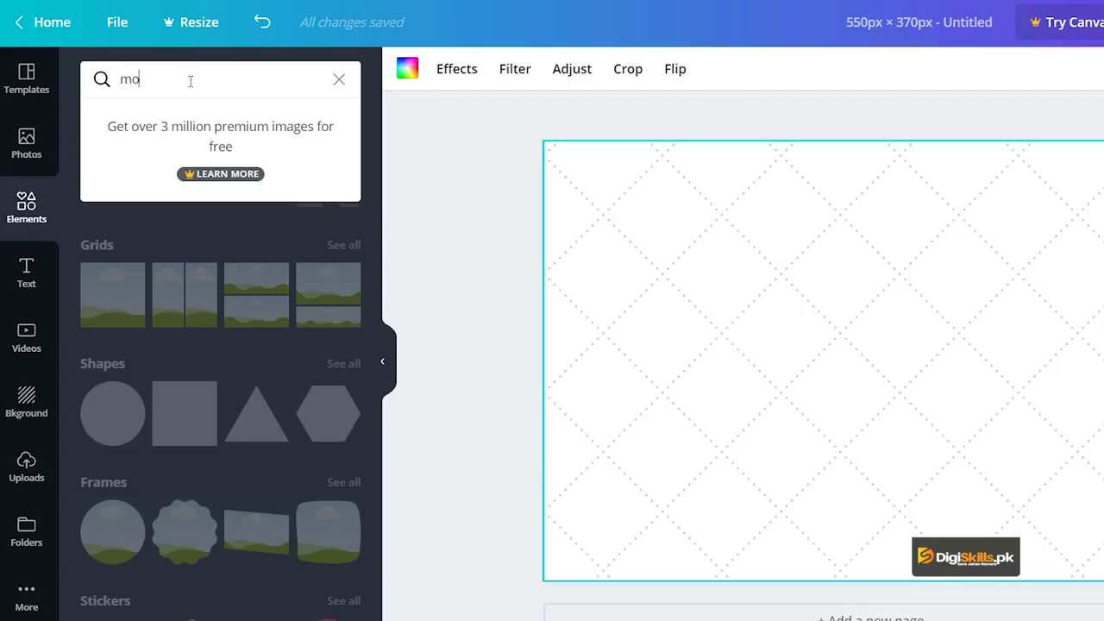
pyautogui.write('mobile')
pyautogui.press('Return')
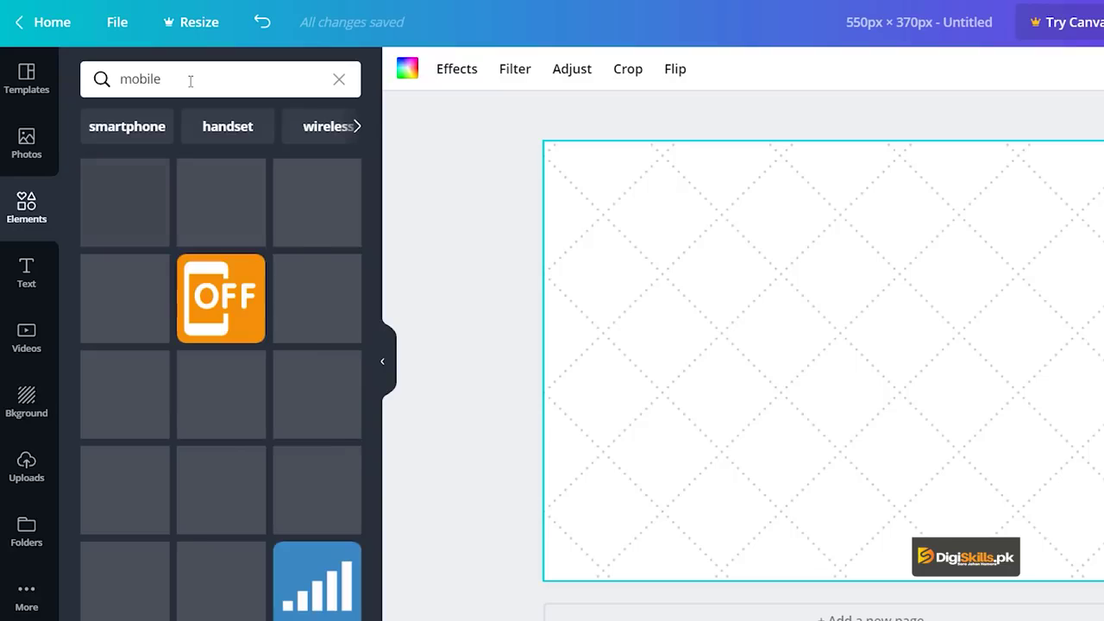
# Add the yellow-screened smartphone graphic with blue signal waves from the mobile results to the page.
pyautogui.scroll(-6, 211, 375)
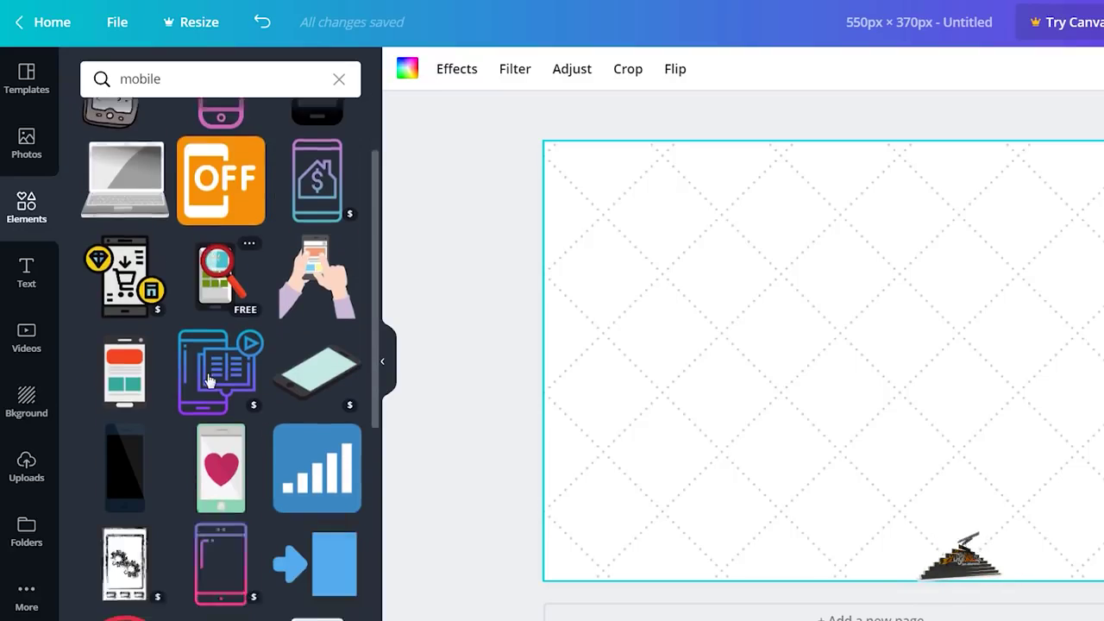
pyautogui.scroll(-10, 212, 373)
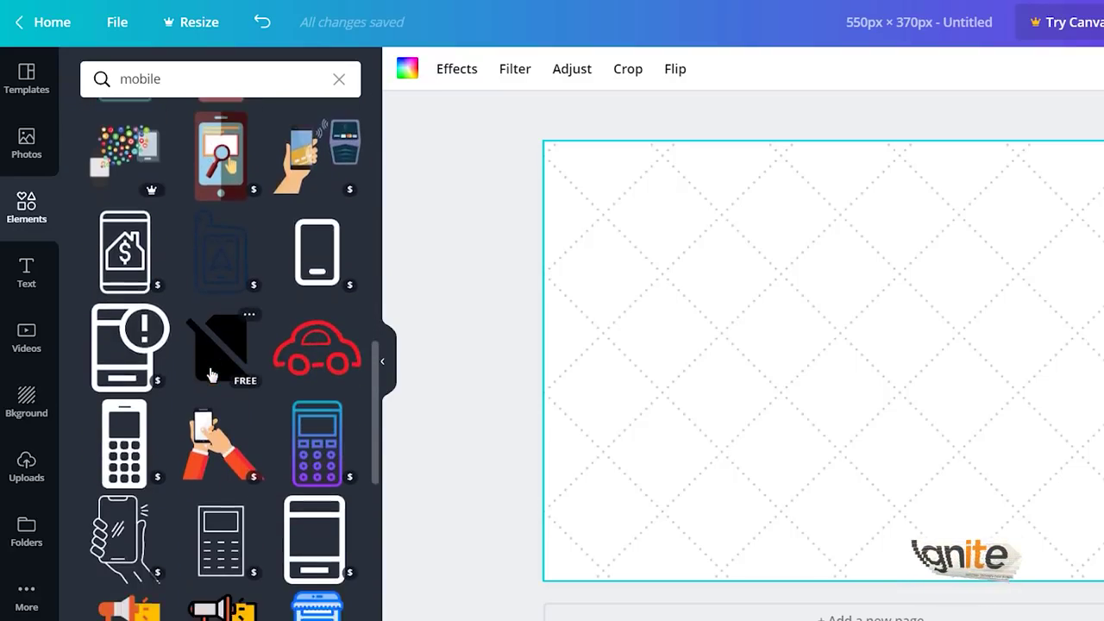
pyautogui.scroll(-10, 211, 373)
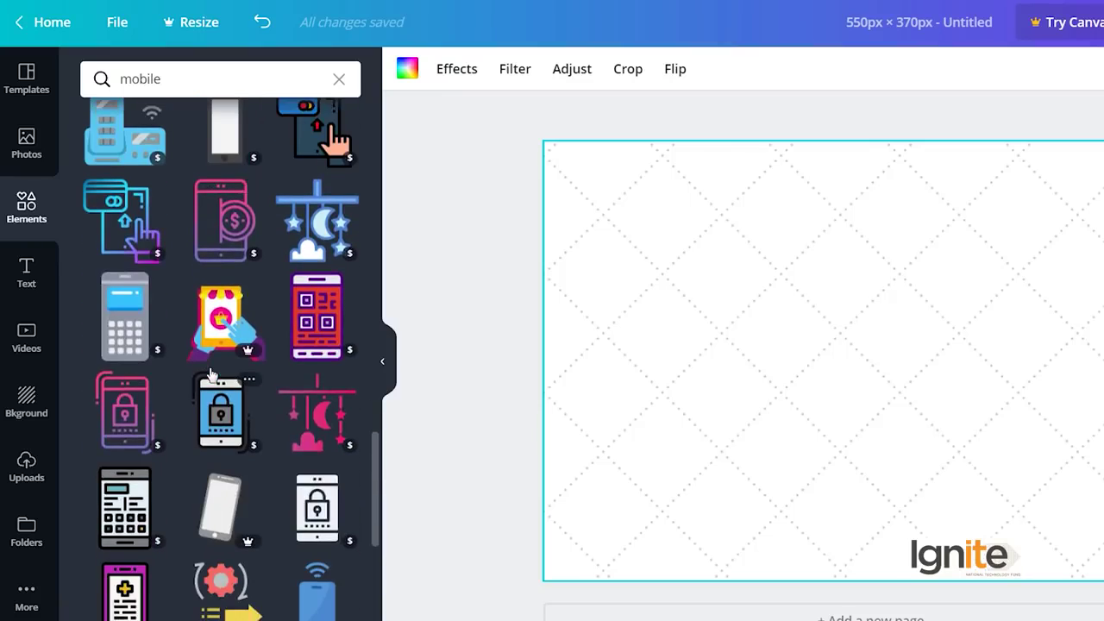
pyautogui.scroll(-10, 211, 372)
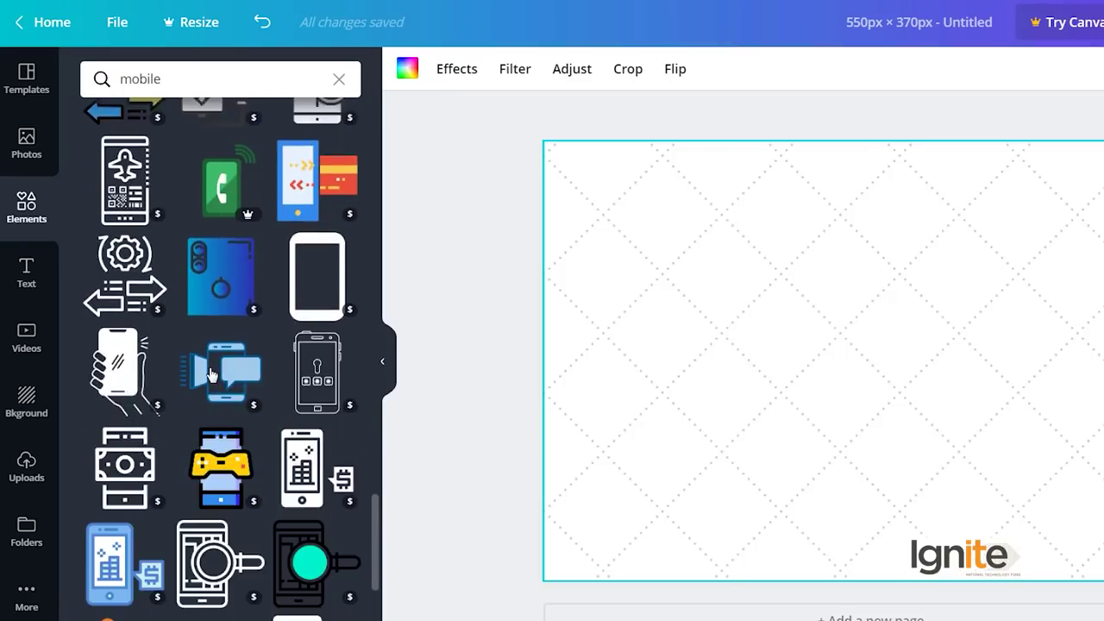
pyautogui.scroll(-10, 211, 374)
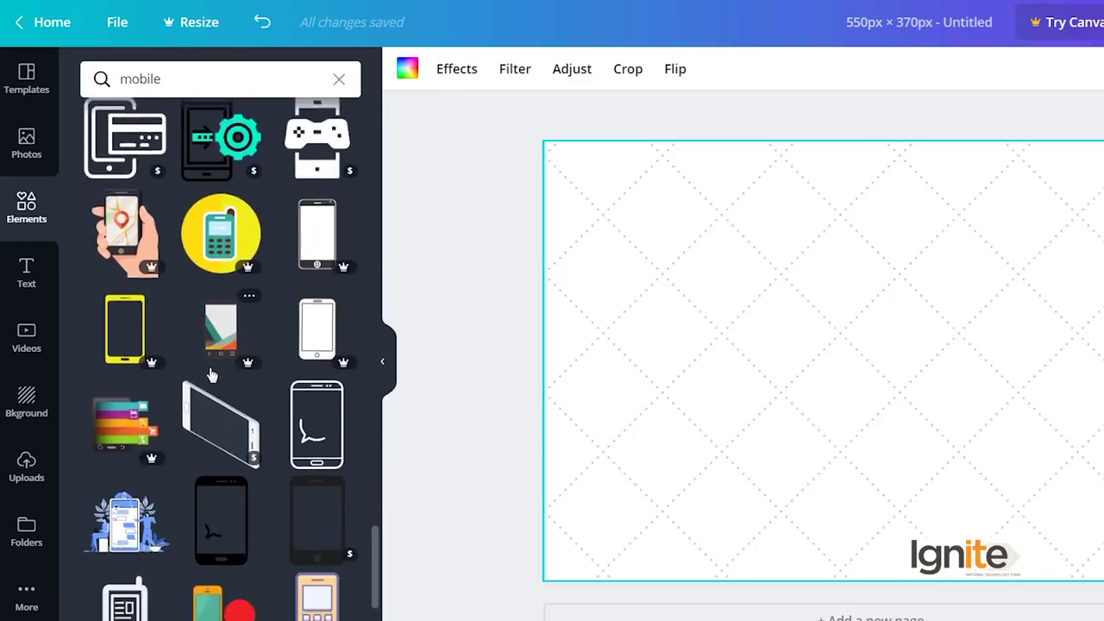
pyautogui.scroll(-10, 211, 373)
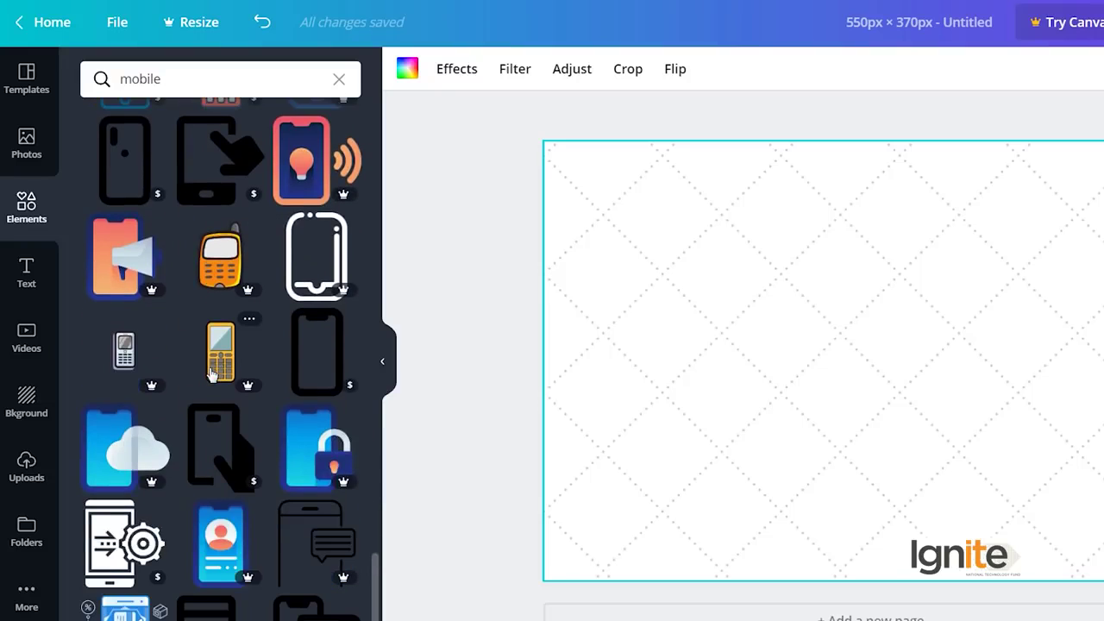
pyautogui.scroll(-10, 211, 373)
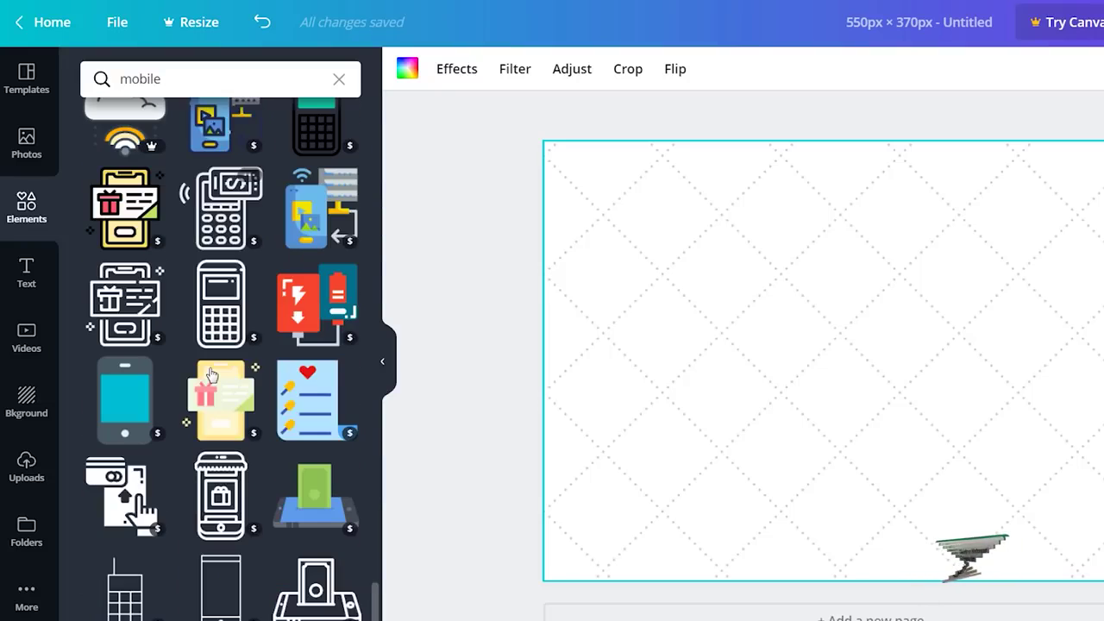
pyautogui.scroll(-8, 211, 374)
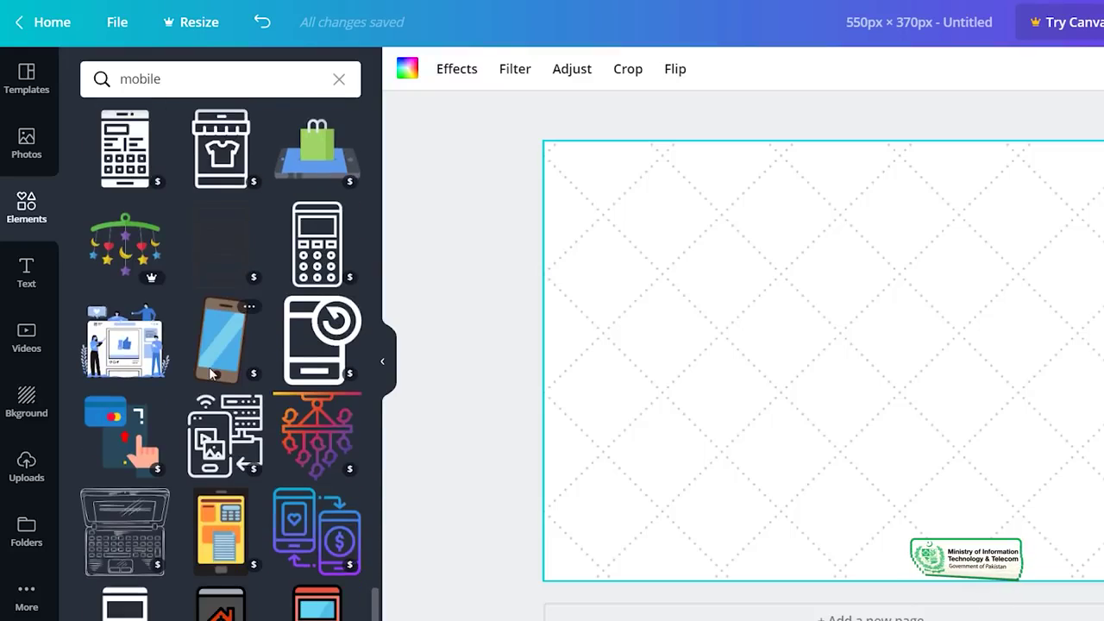
pyautogui.scroll(-5, 243, 315)
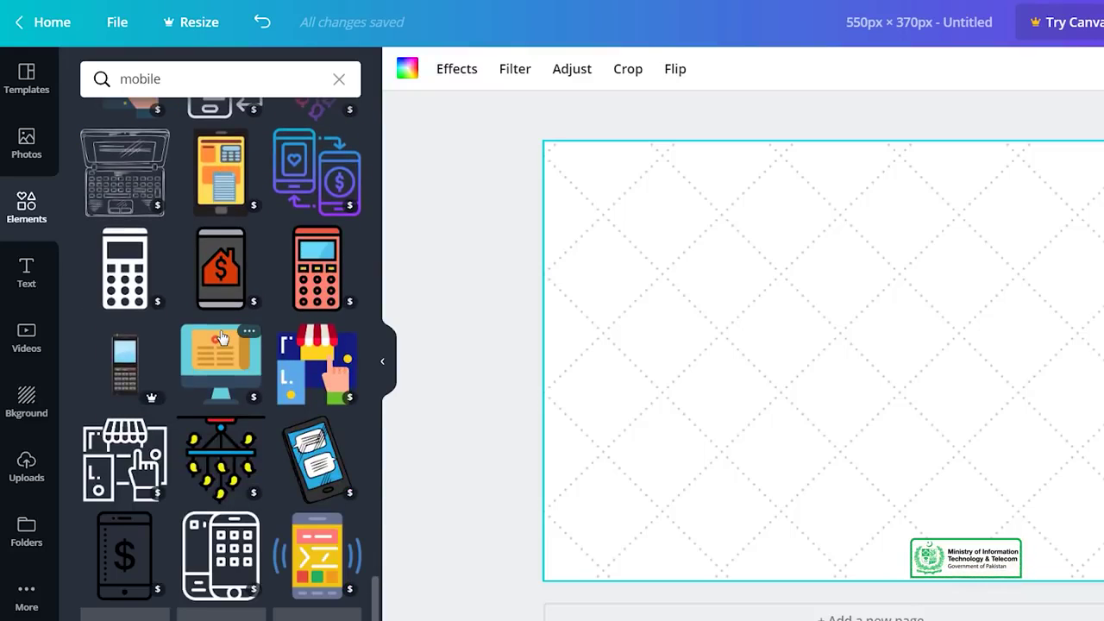
pyautogui.scroll(-5, 259, 330)
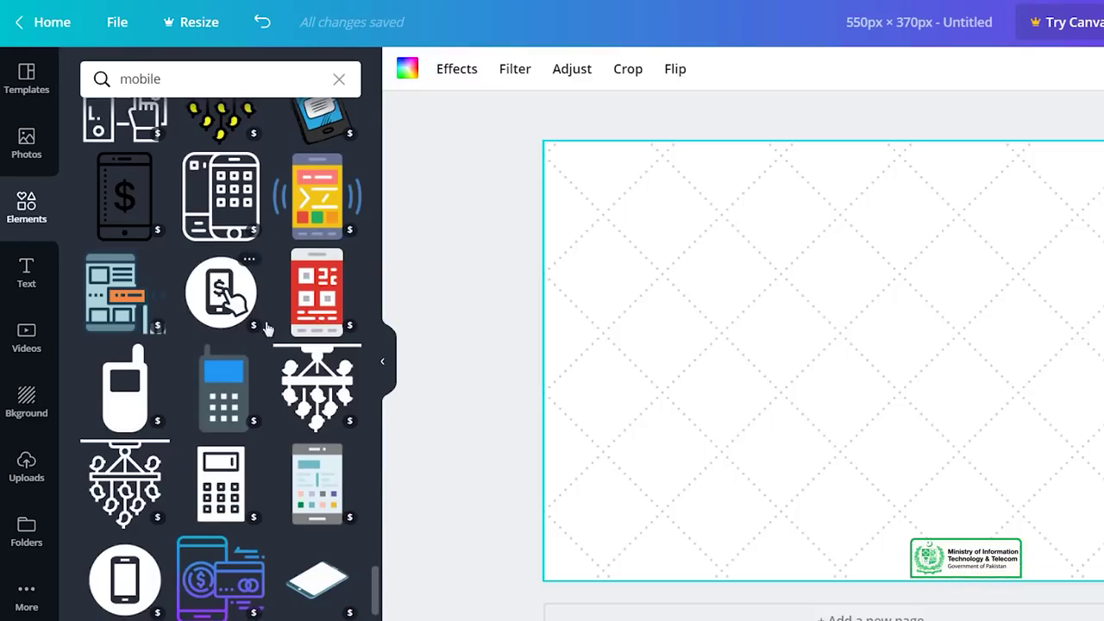
pyautogui.click(327, 210)
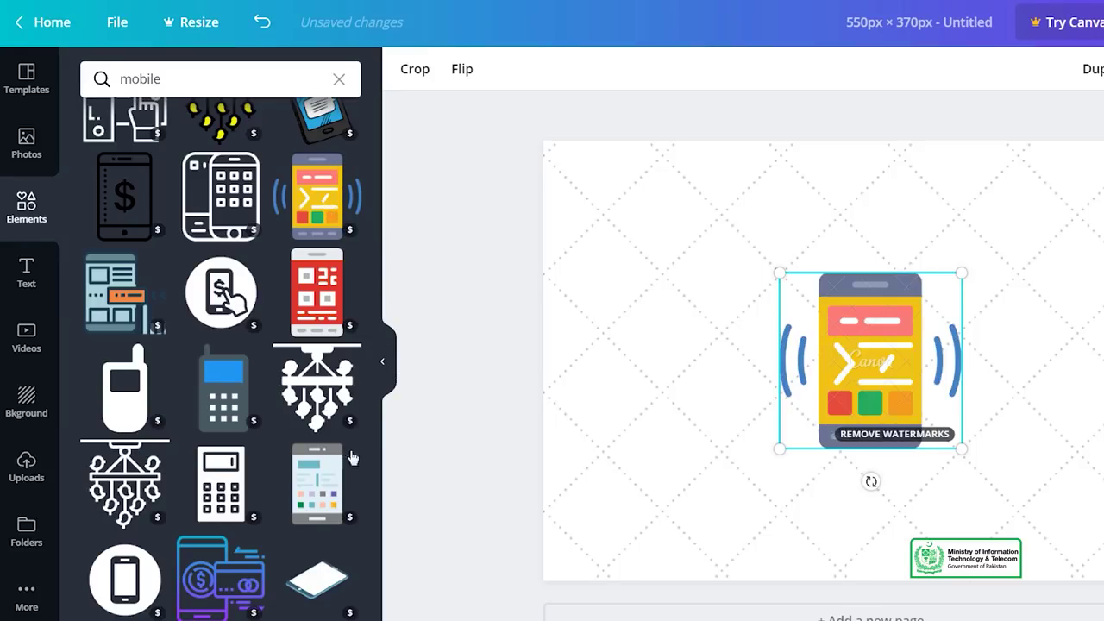
# Add the black smartphone graphic with the yellow calculator screen beside the existing phone and delete the phone with blue signal waves.
pyautogui.scroll(-1, 301, 563)
pyautogui.click(319, 598)
pyautogui.moveTo(862, 366); pyautogui.dragTo(682, 371)
pyautogui.click(871, 375)
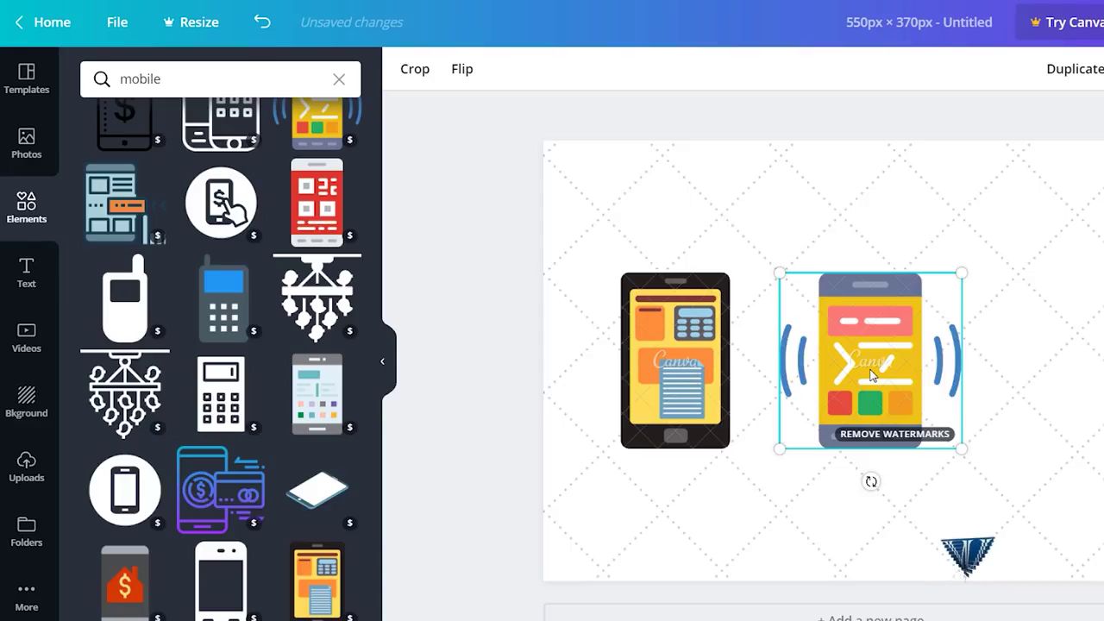
pyautogui.press('Delete')
# Search the elements library for "laptop".
pyautogui.click(283, 79)
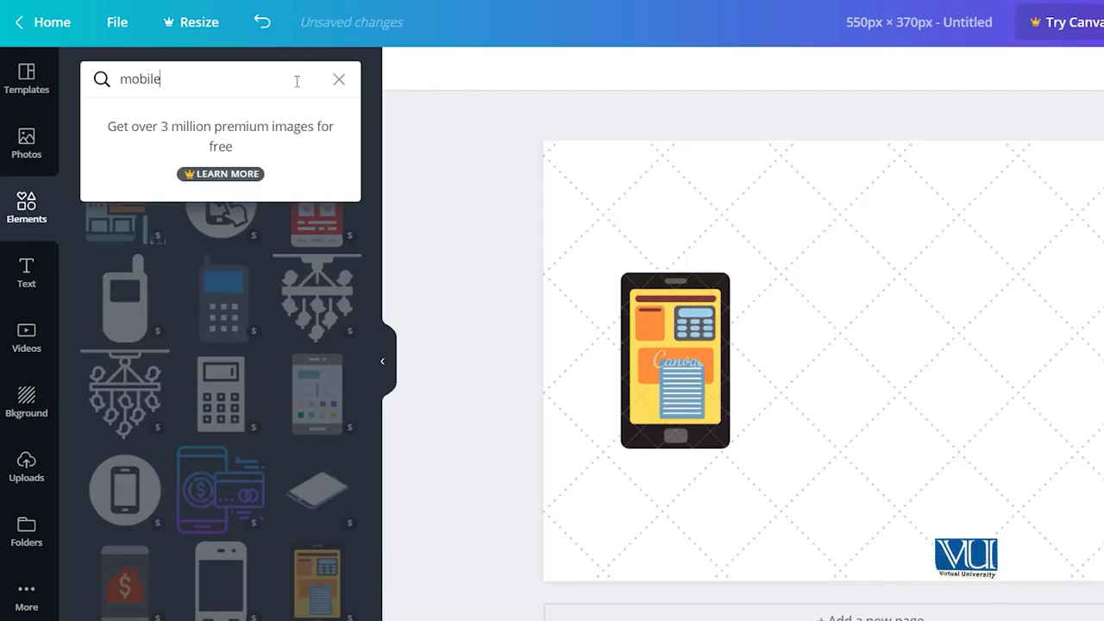
pyautogui.press('BackSpace')
pyautogui.write('lap')
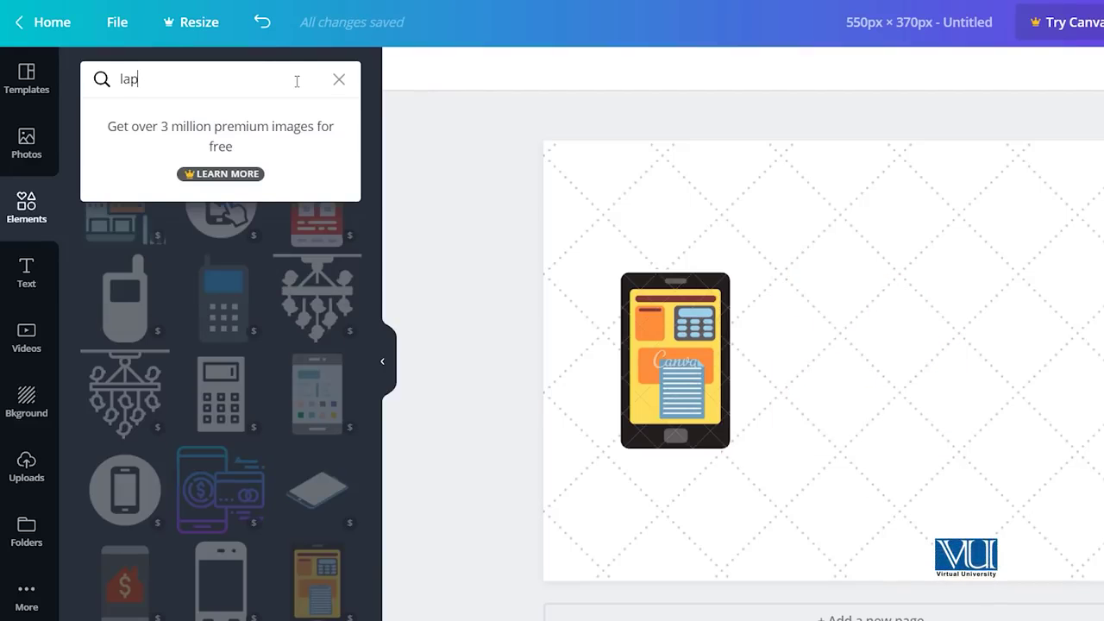
pyautogui.write('top')
pyautogui.press('Return')
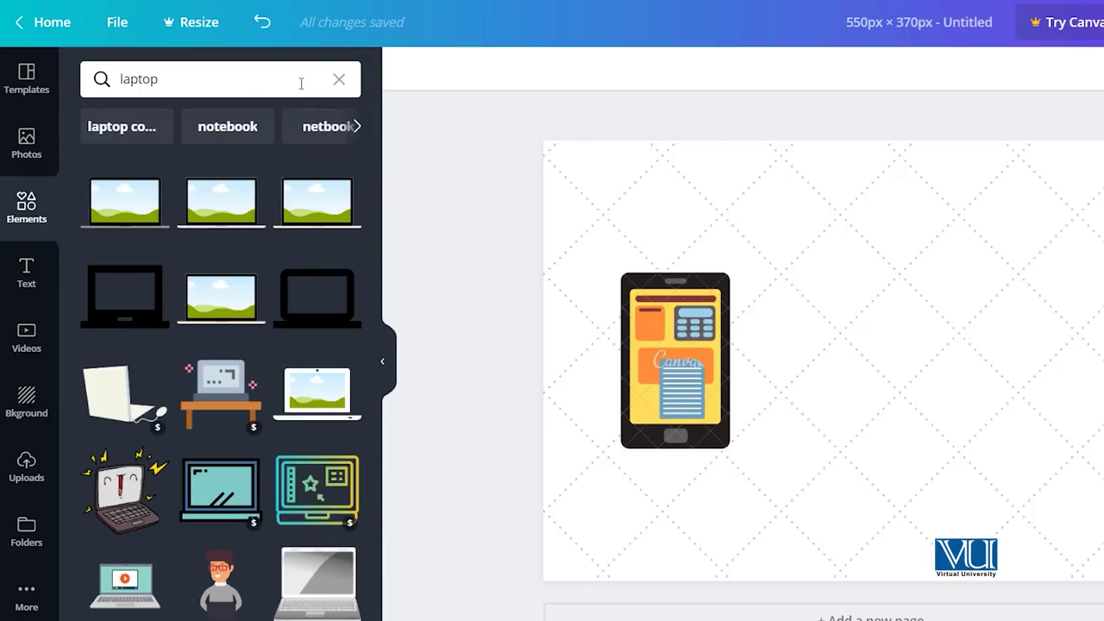
# Add the grey laptop graphic with the coloured-tile blue screen from the laptop results to the page.
pyautogui.scroll(-2, 163, 499)
pyautogui.scroll(-8, 163, 499)
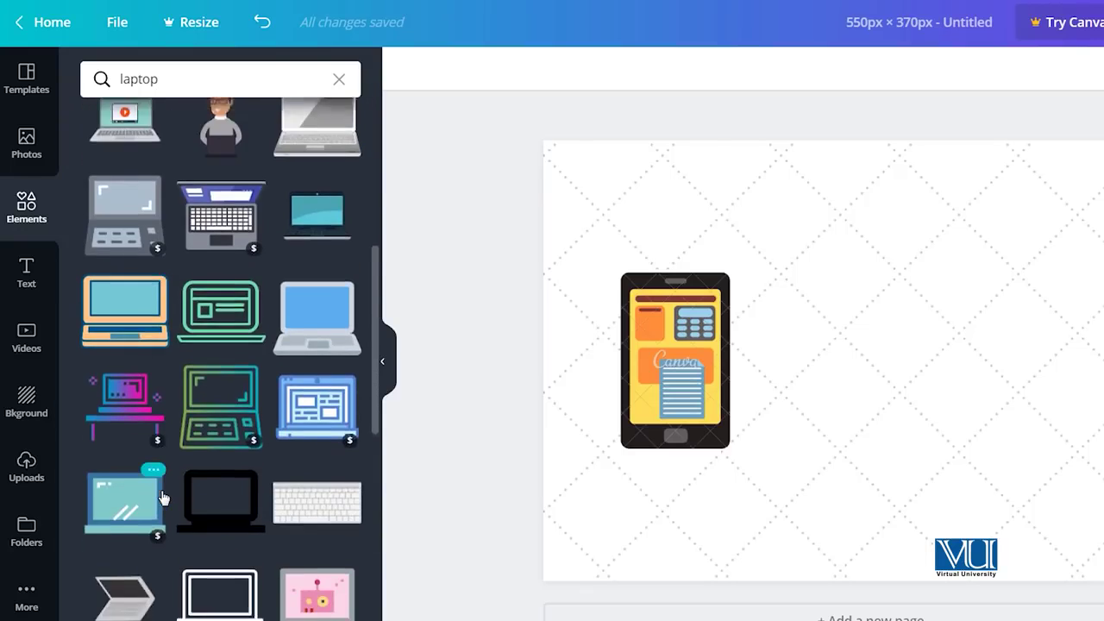
pyautogui.scroll(-8, 162, 498)
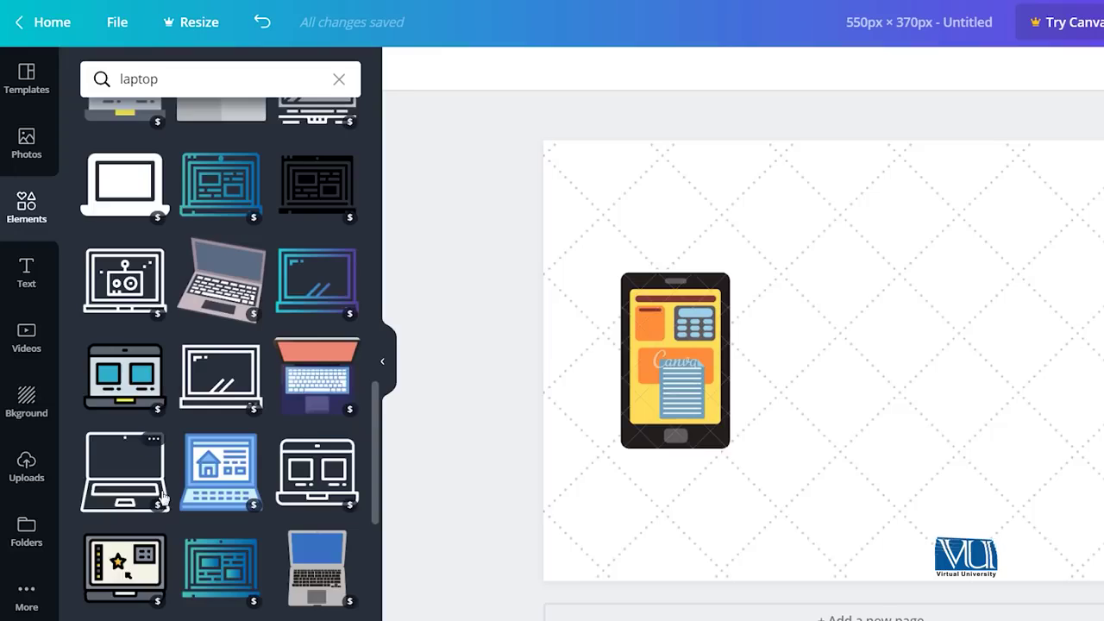
pyautogui.scroll(-3, 162, 498)
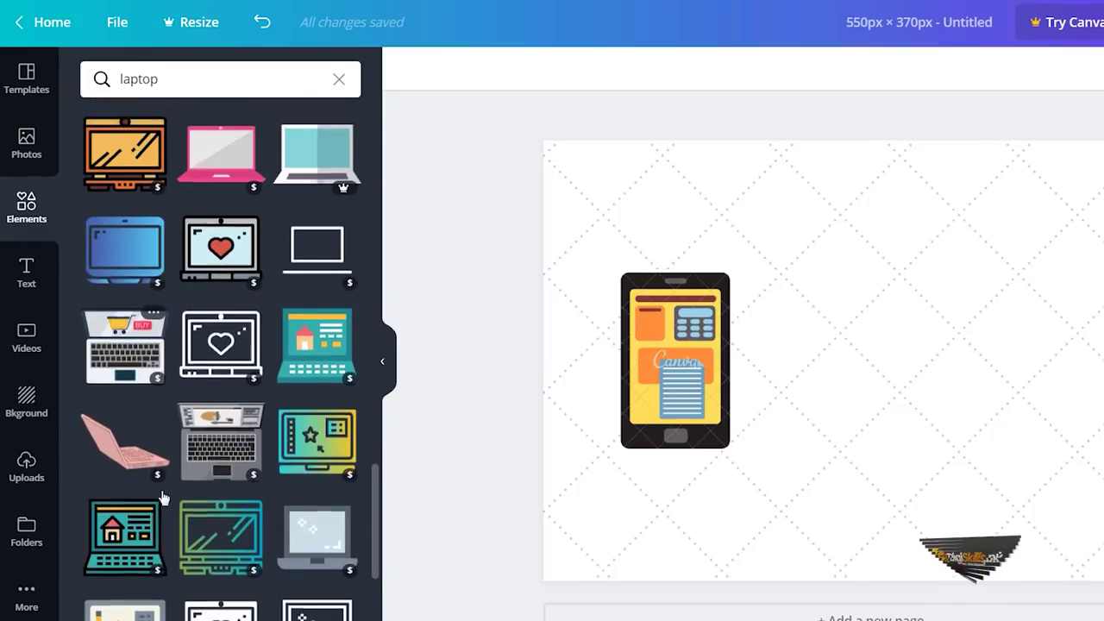
pyautogui.scroll(-5, 129, 492)
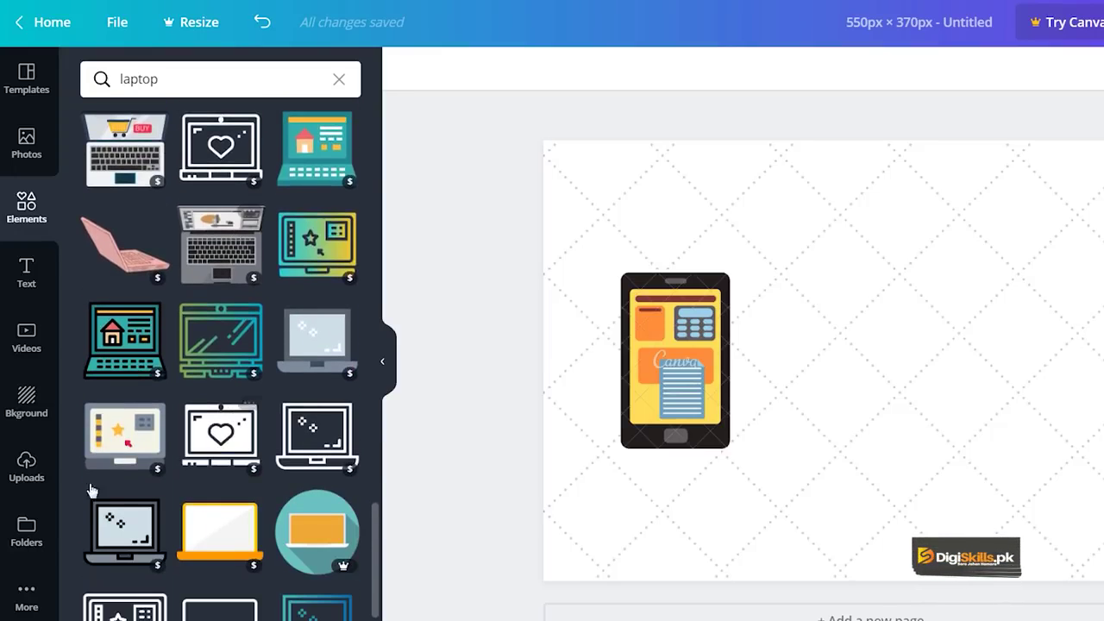
pyautogui.scroll(-5, 167, 518)
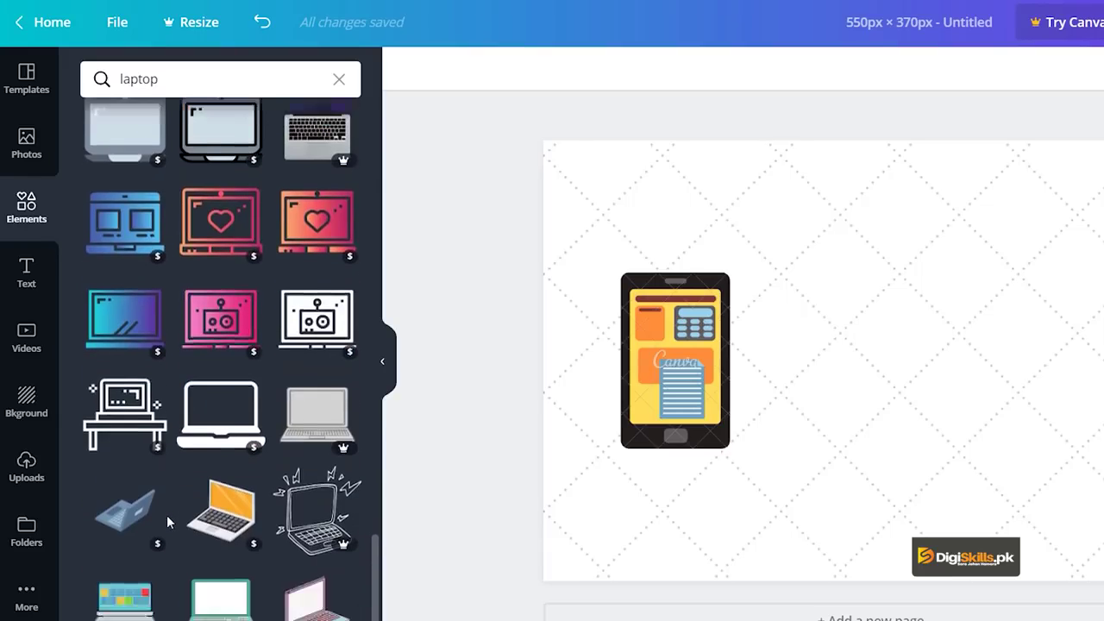
pyautogui.click(136, 487)
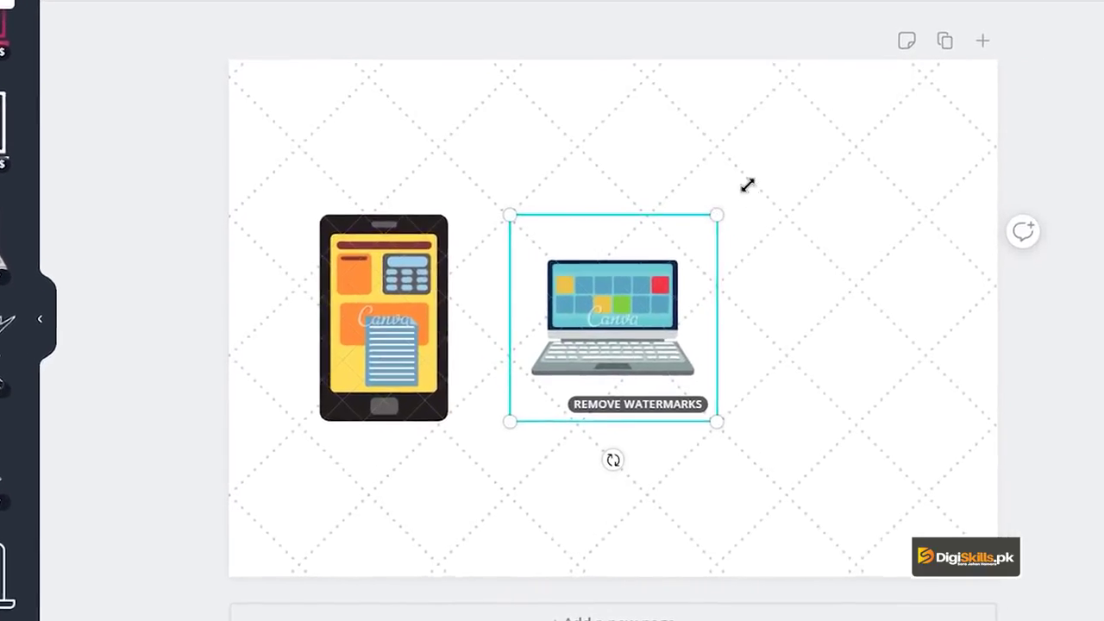
# Enlarge the laptop graphic near the page's upper centre and move the black phone to its right side.
pyautogui.moveTo(747, 184); pyautogui.dragTo(883, 54)
pyautogui.moveTo(658, 212); pyautogui.dragTo(585, 211)
pyautogui.click(328, 311)
pyautogui.moveTo(328, 311); pyautogui.dragTo(778, 291)
# Send the laptop backward one layer, then shrink the phone and place it against the laptop's lower right edge.
pyautogui.rightClick(747, 317)
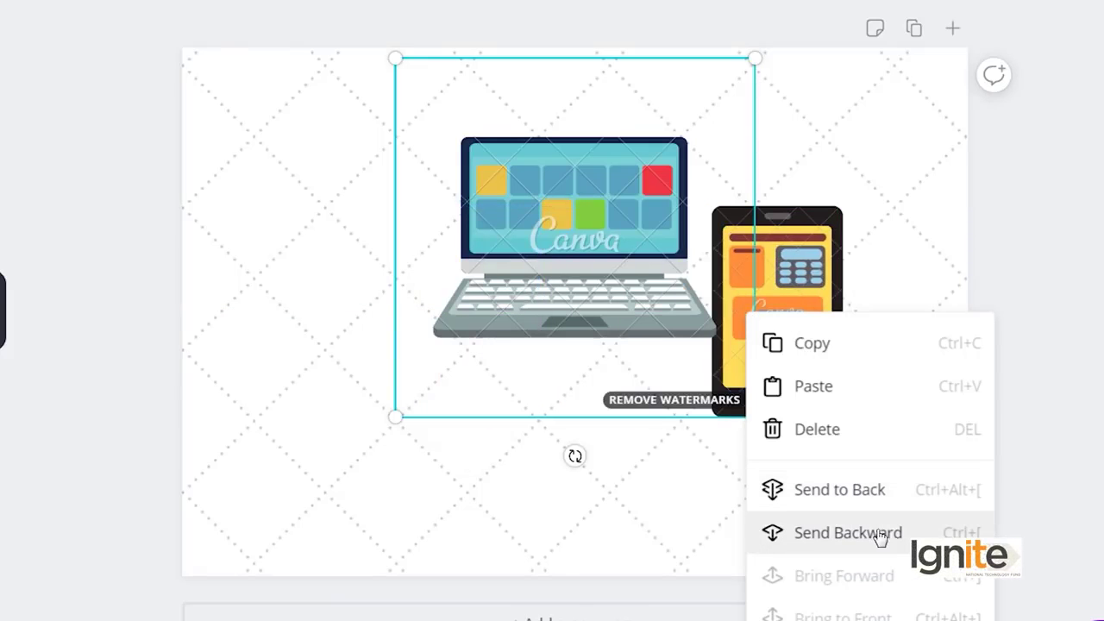
pyautogui.click(916, 531)
pyautogui.click(826, 219)
pyautogui.moveTo(843, 207); pyautogui.dragTo(789, 291)
pyautogui.moveTo(753, 340); pyautogui.dragTo(731, 270)
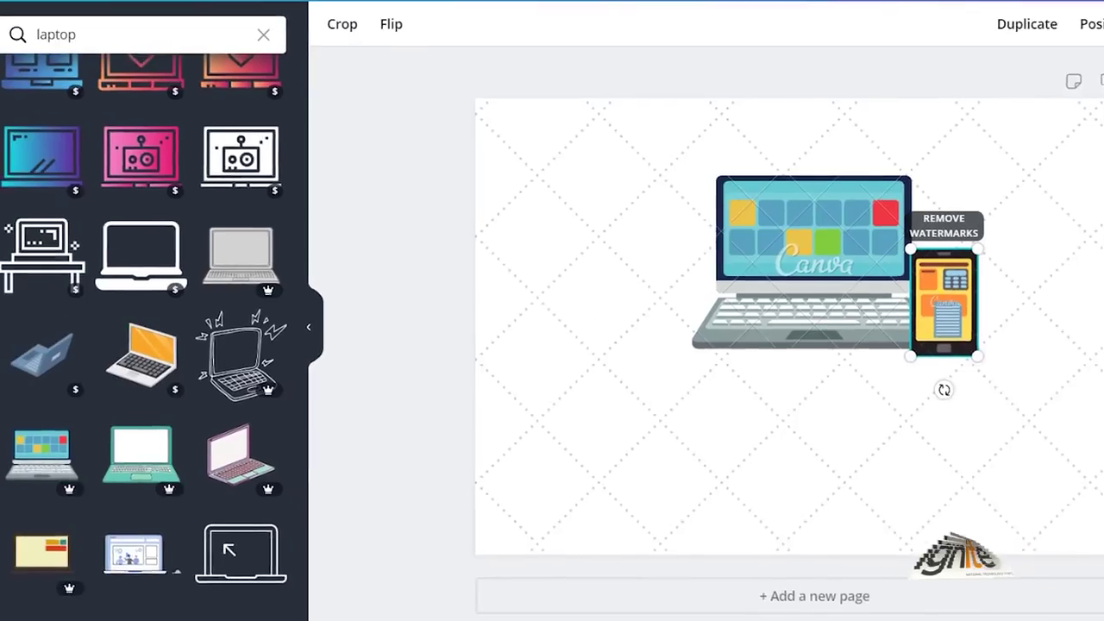
# Browse the font combinations and add the "NOVEMBER 2019 / 1,286 / NEW DOCUMENTS CREATED" text group to the page.
pyautogui.click(23, 240)
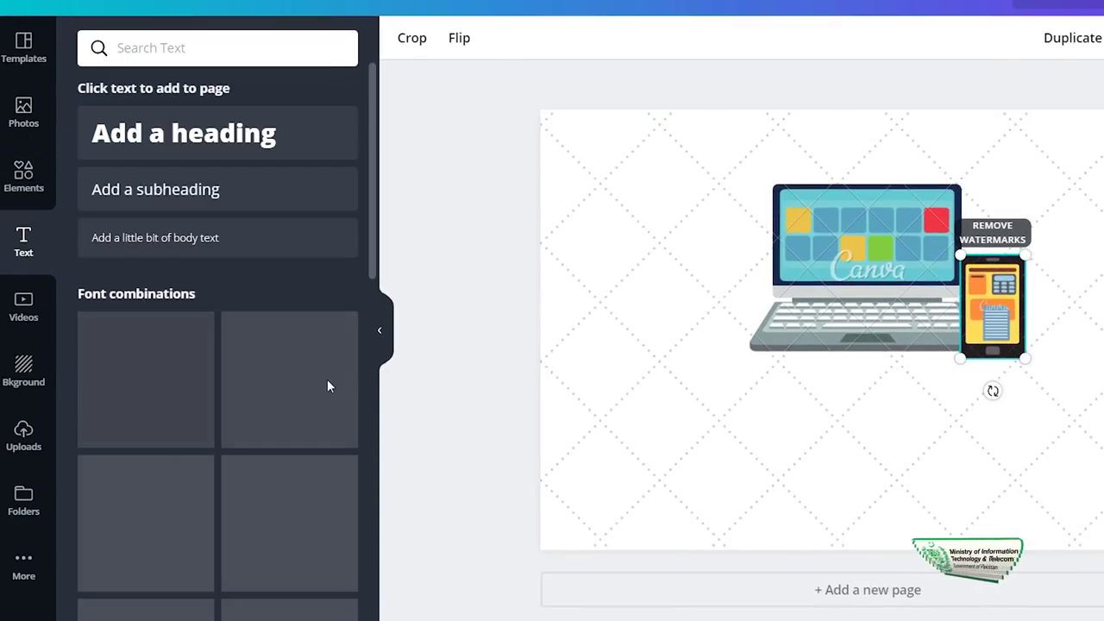
pyautogui.scroll(-6, 328, 385)
pyautogui.scroll(-8, 328, 386)
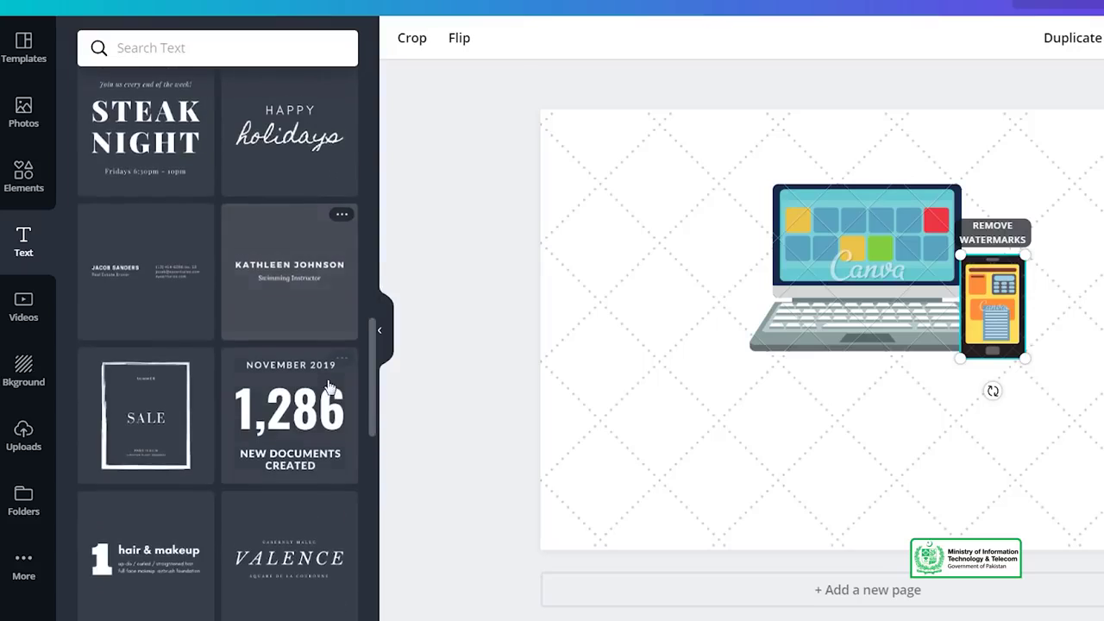
pyautogui.scroll(-8, 328, 386)
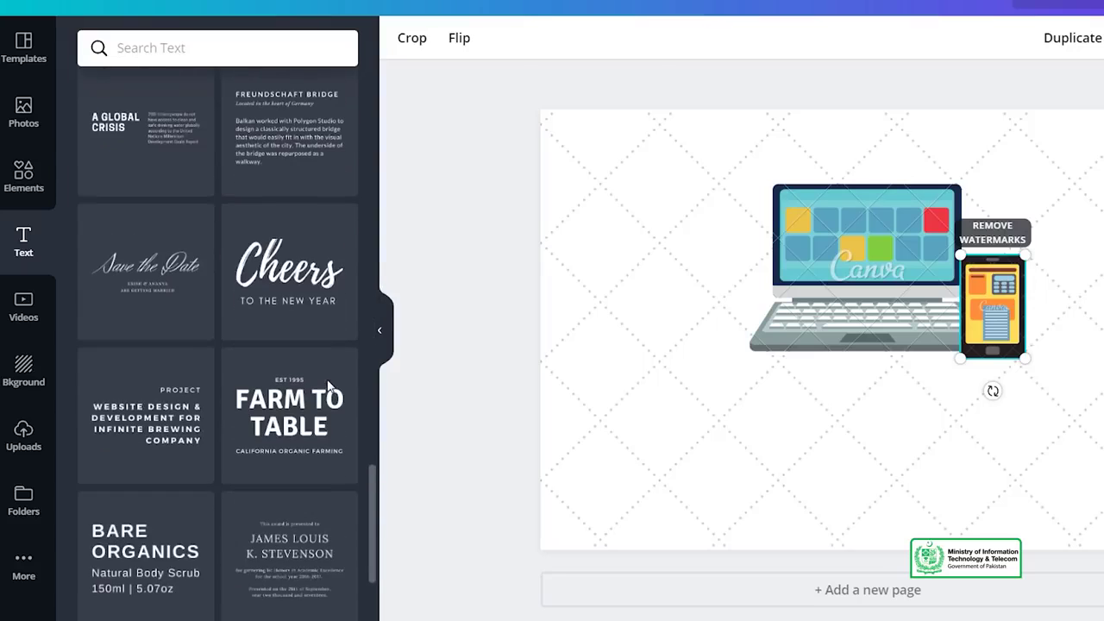
pyautogui.scroll(-7, 328, 385)
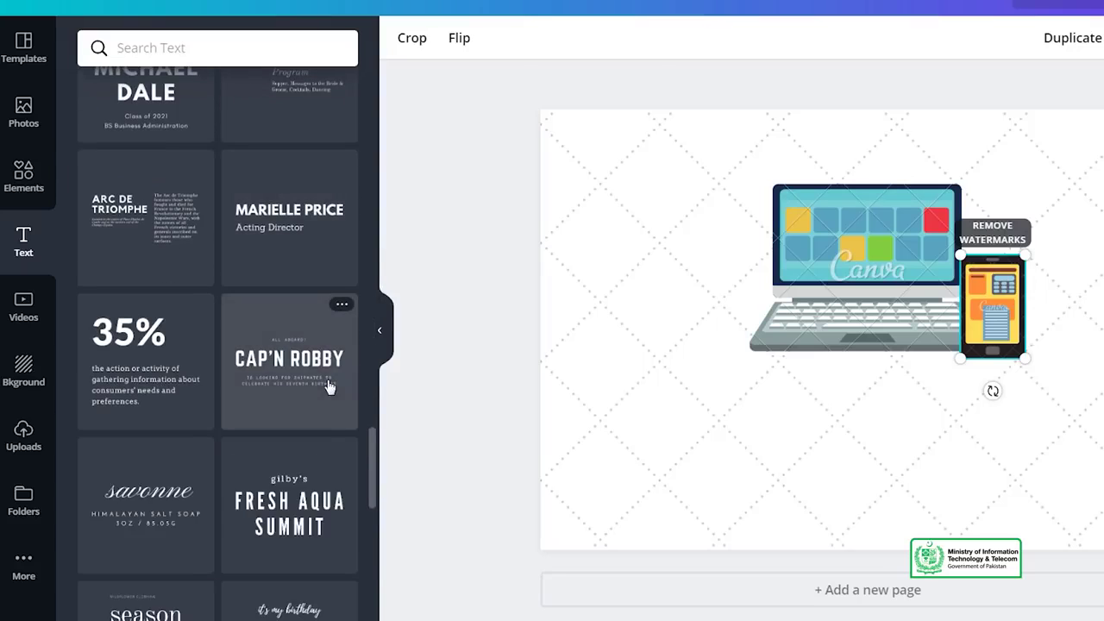
pyautogui.scroll(-3, 328, 386)
pyautogui.scroll(5, 328, 386)
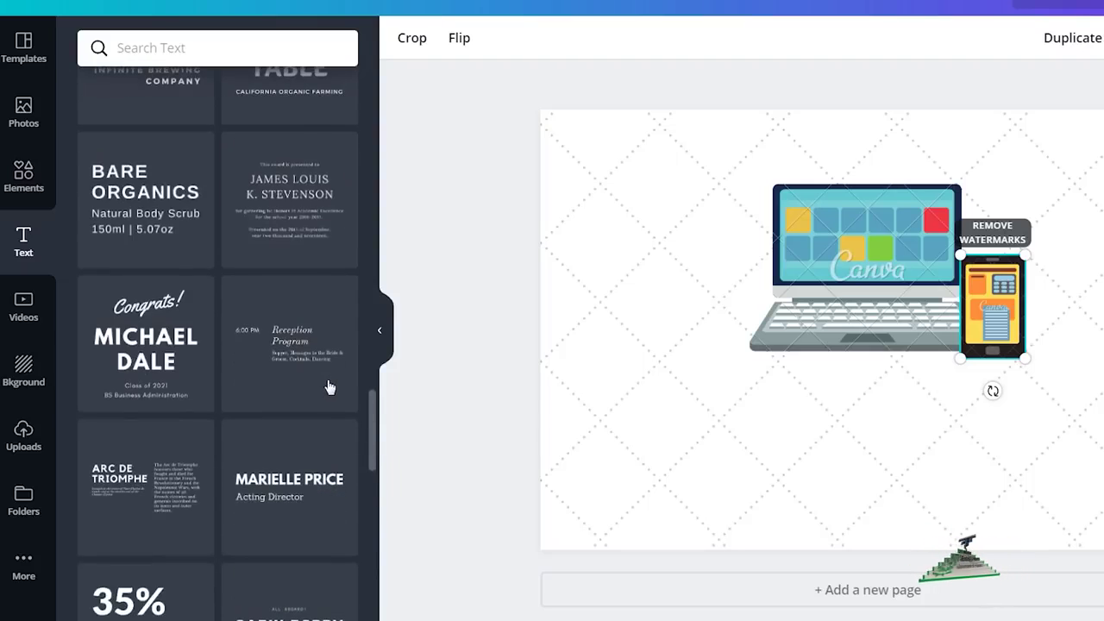
pyautogui.scroll(3, 328, 385)
pyautogui.scroll(4, 328, 386)
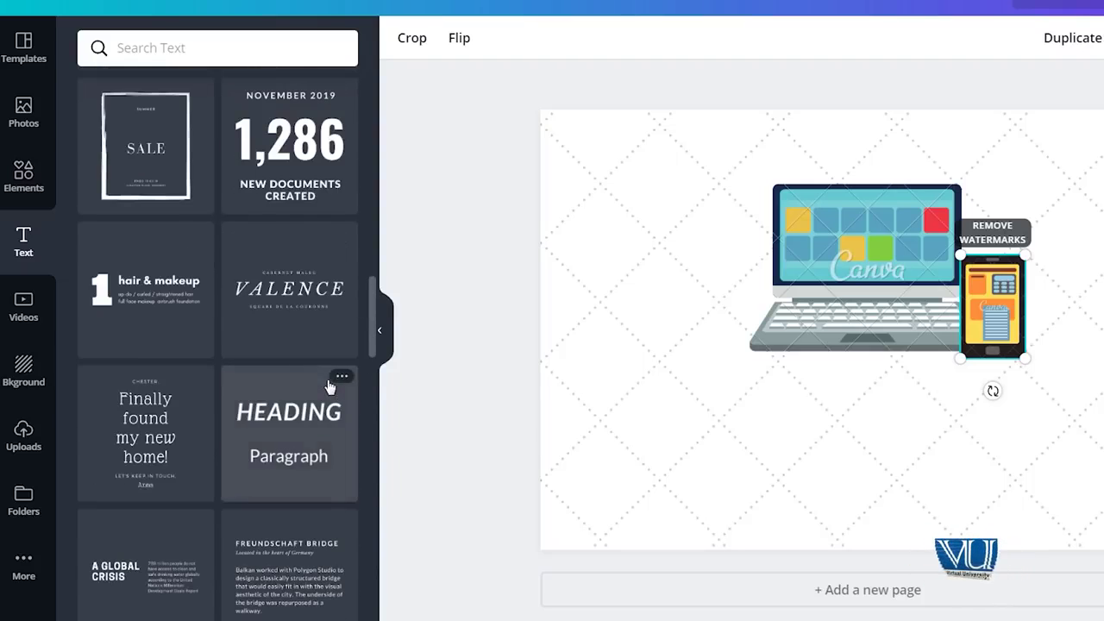
pyautogui.scroll(3, 330, 387)
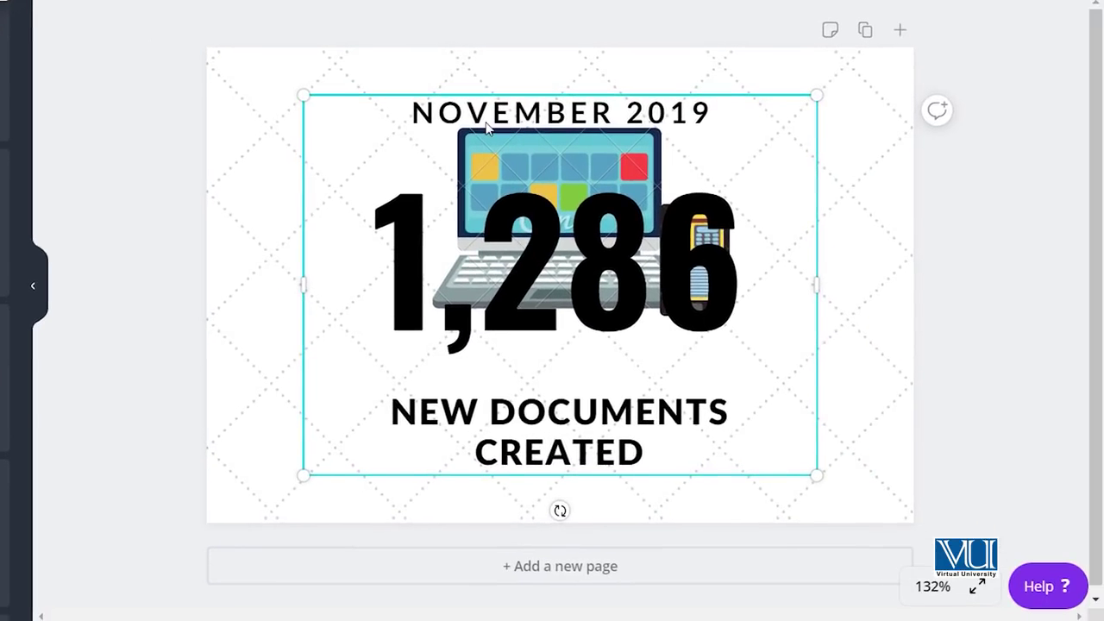
# Replace the text group's top line with "I WILL DO".
pyautogui.doubleClick(492, 119)
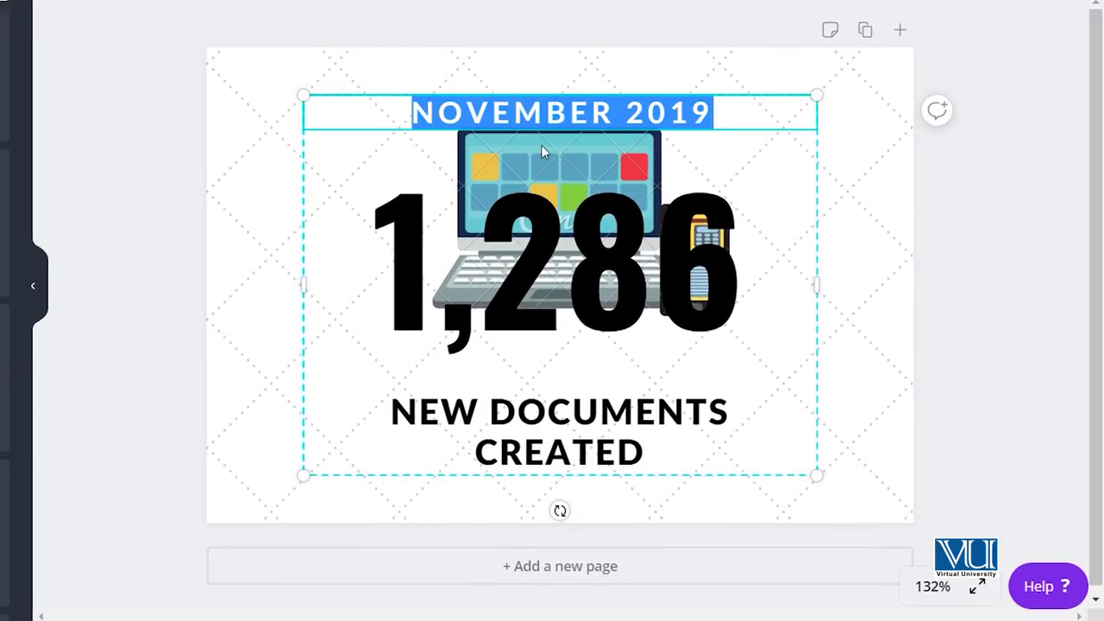
pyautogui.write('I WILL')
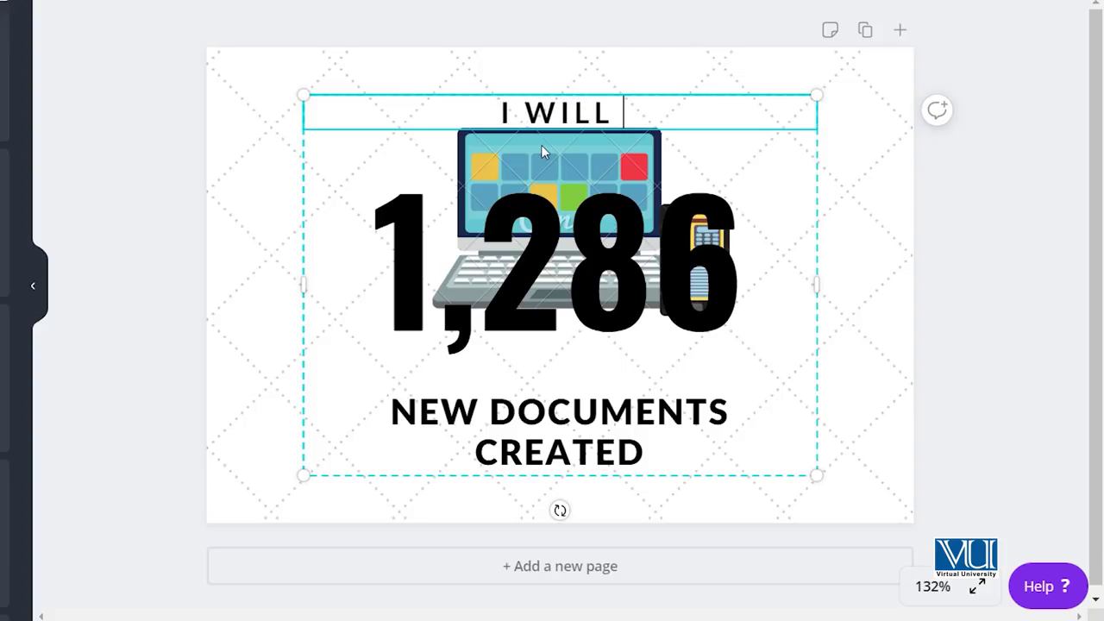
pyautogui.write('DO')
# Replace the large number in the middle of the text group with "UI/UX".
pyautogui.click(543, 246)
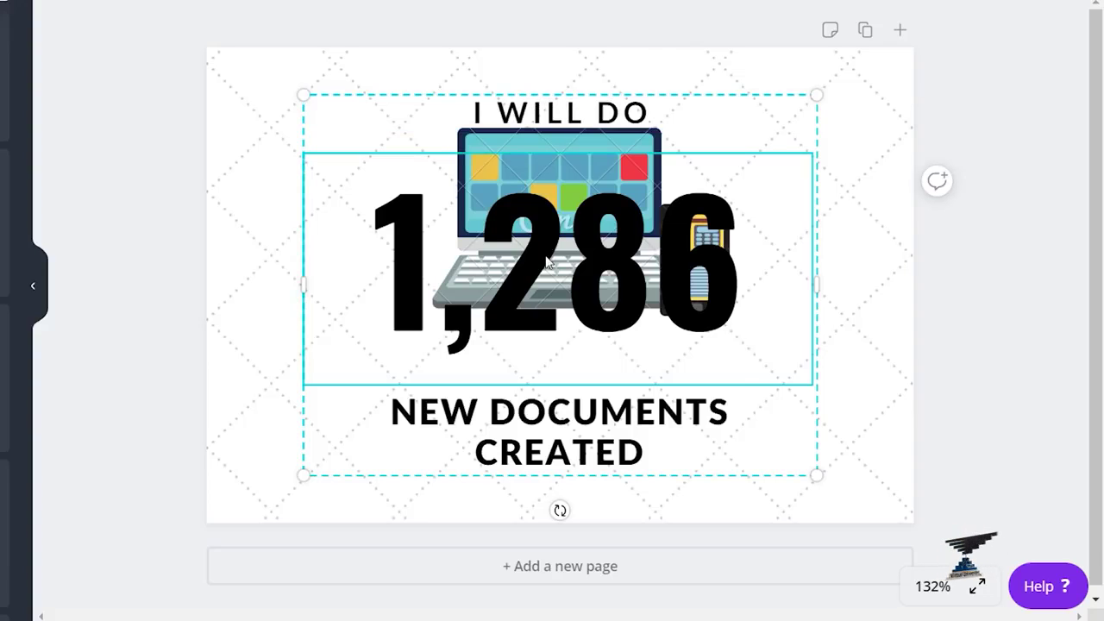
pyautogui.click(544, 248)
pyautogui.doubleClick(546, 255)
pyautogui.write('UI')
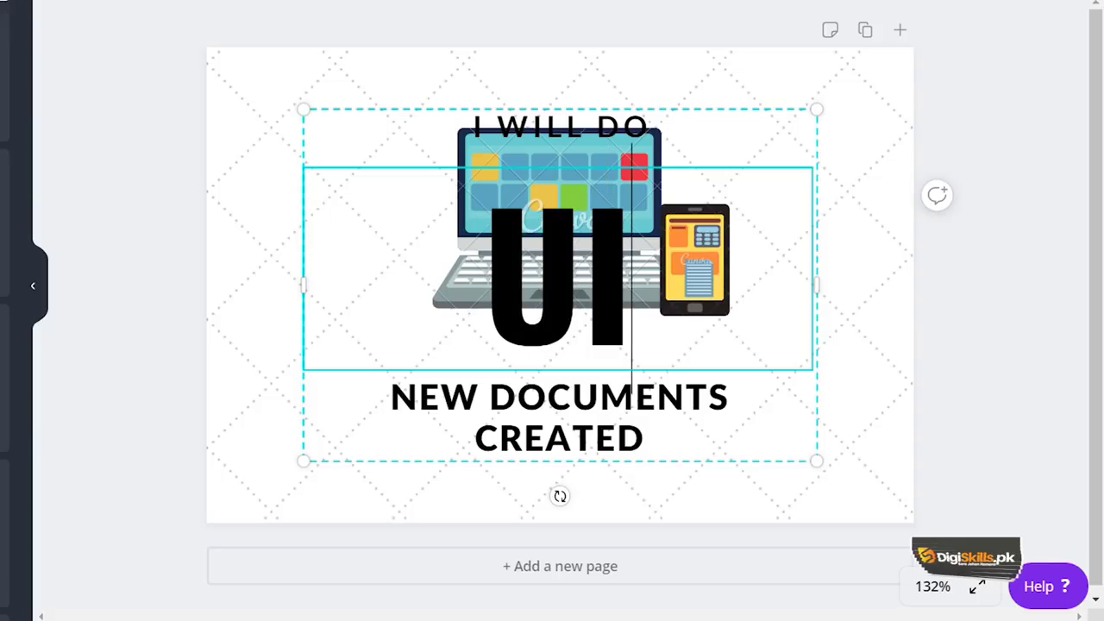
pyautogui.write('/UX')
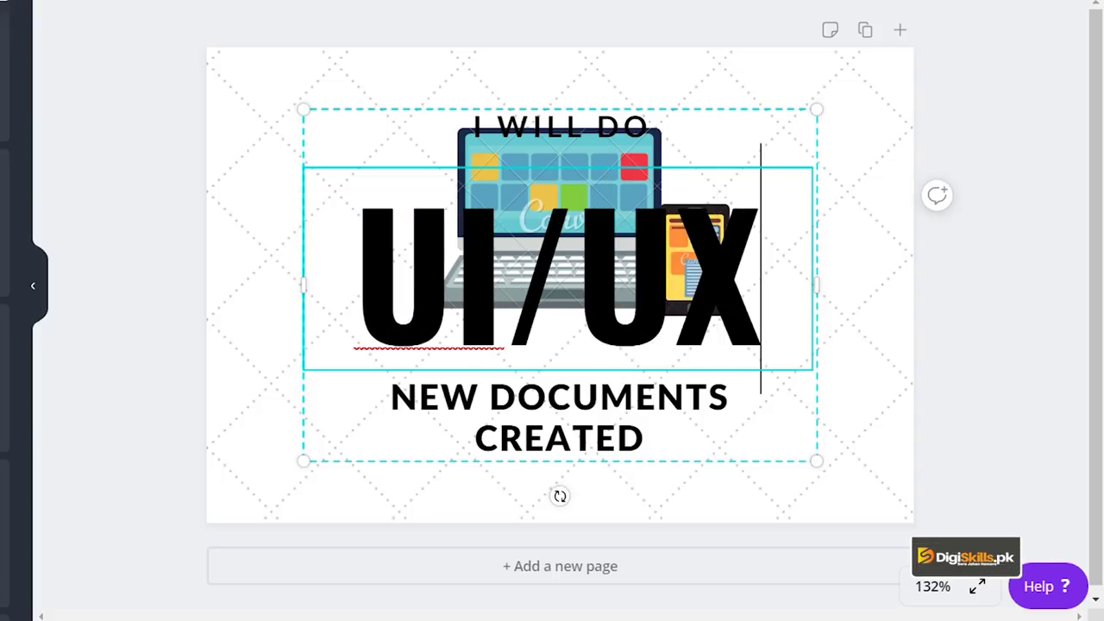
pyautogui.hotkey('ctrl', 'a')
# Replace the text group's bottom line with "DESIGN FOR YOUR WEBSITE AND MOBILE".
pyautogui.click(499, 427)
pyautogui.hotkey('ctrl', 'a')
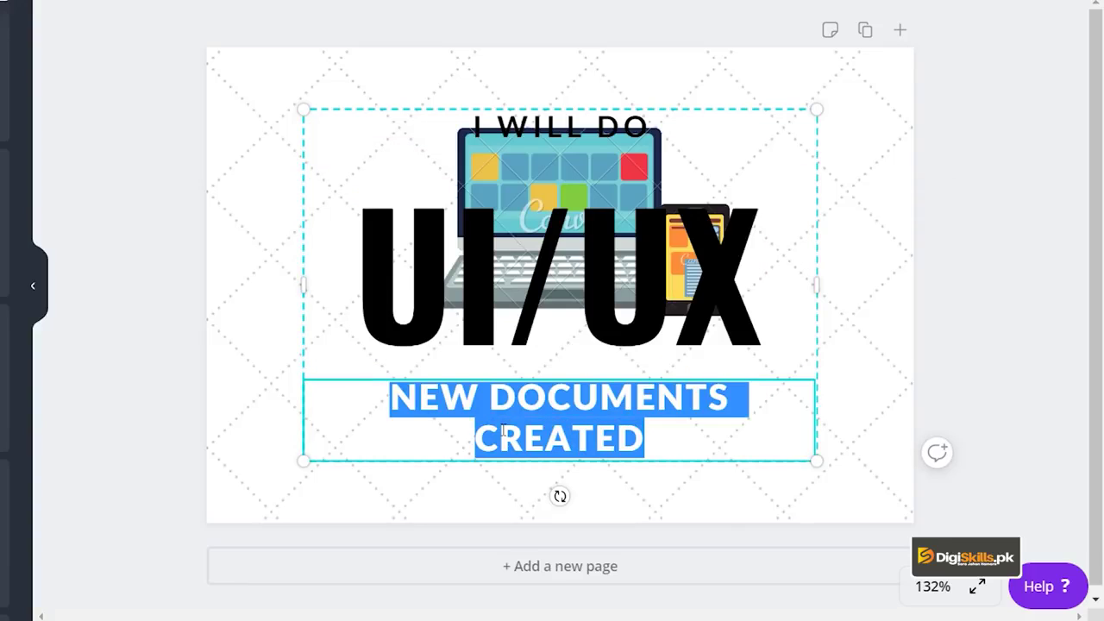
pyautogui.write('DESIGN')
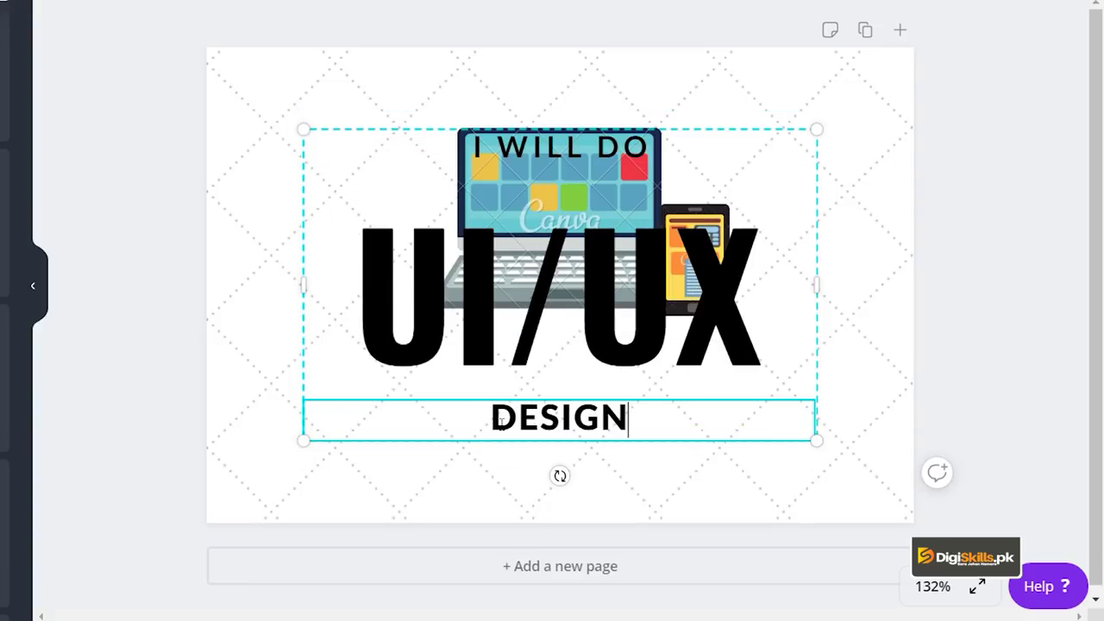
pyautogui.write(' FOR YOUR E')
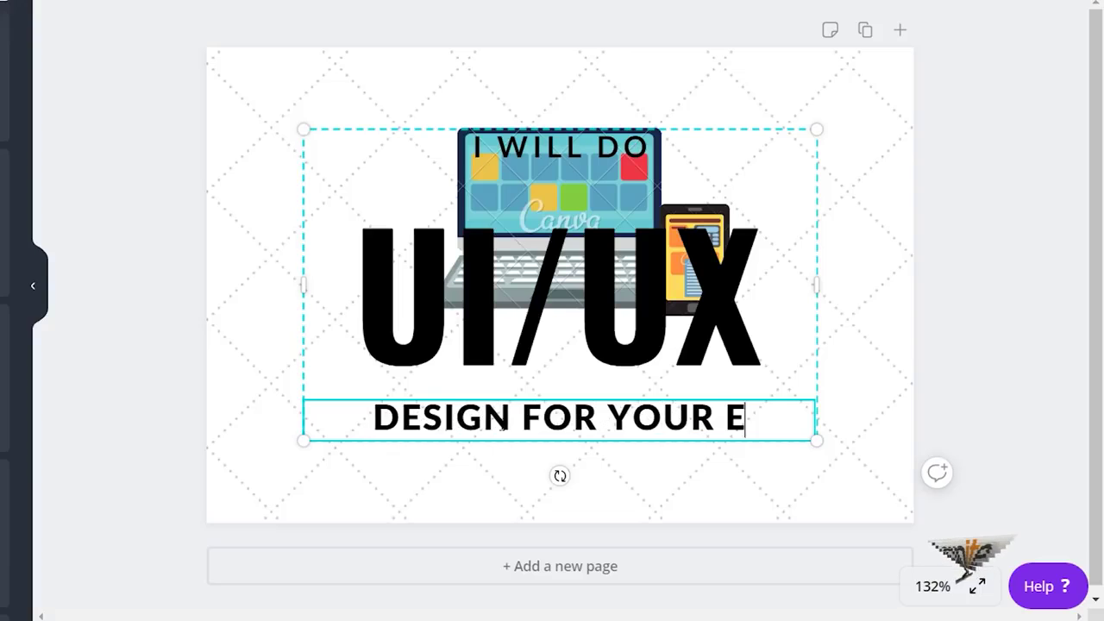
pyautogui.press('BackSpace')
pyautogui.write('WEBSI')
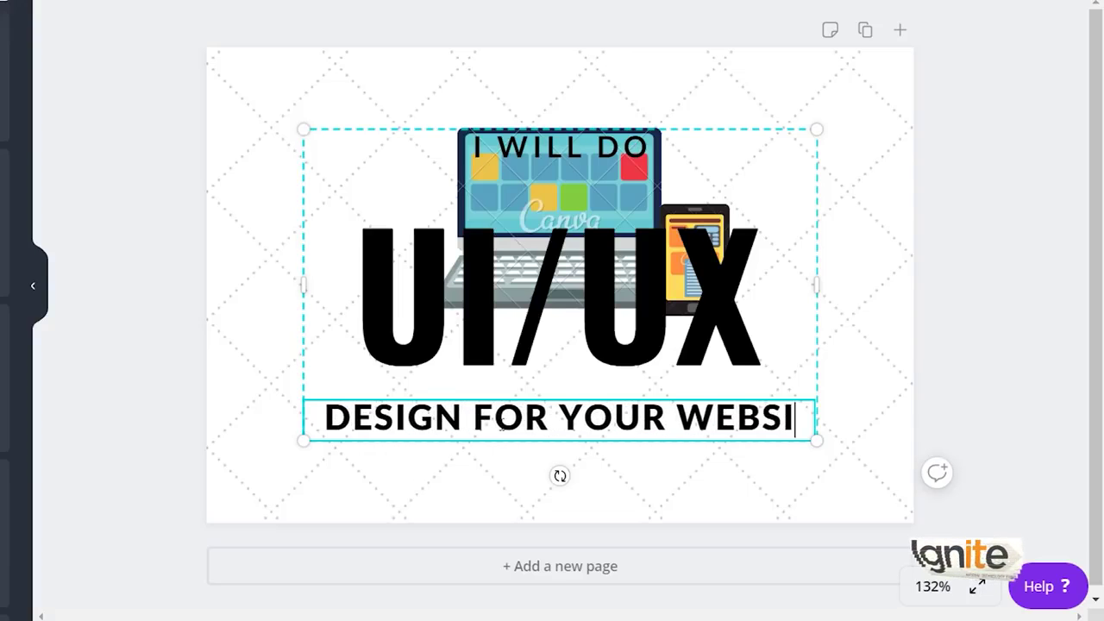
pyautogui.write('TE AND MOBILE')
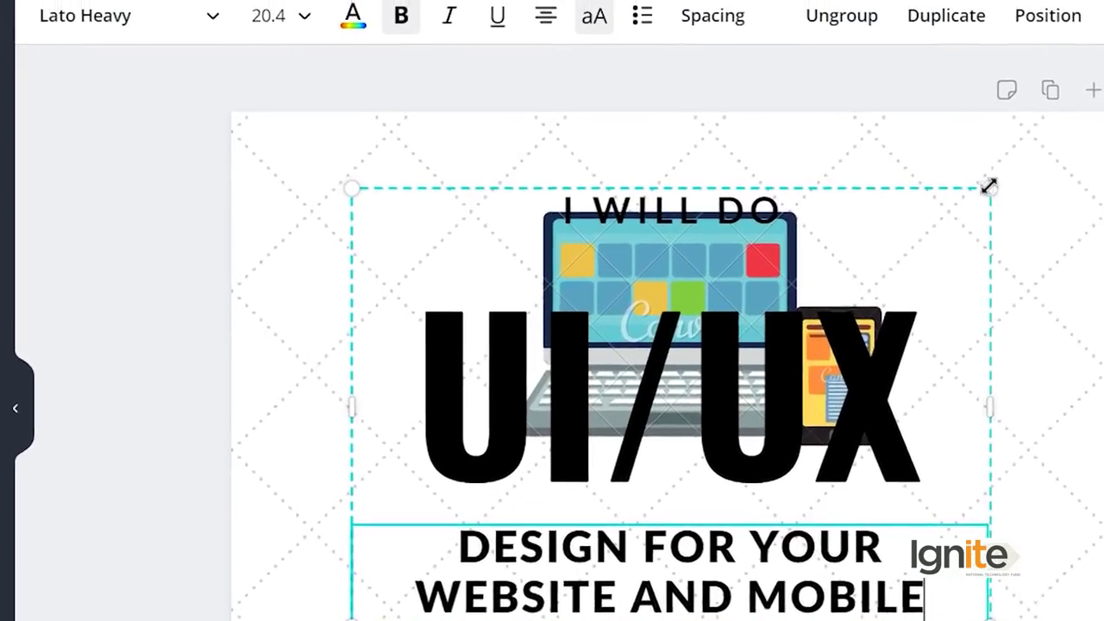
# Shrink the text group and centre it below the laptop and phone graphics.
pyautogui.moveTo(816, 110); pyautogui.dragTo(600, 325)
pyautogui.moveTo(761, 505); pyautogui.dragTo(733, 518)
pyautogui.moveTo(604, 574); pyautogui.dragTo(783, 613)
pyautogui.click(994, 618)
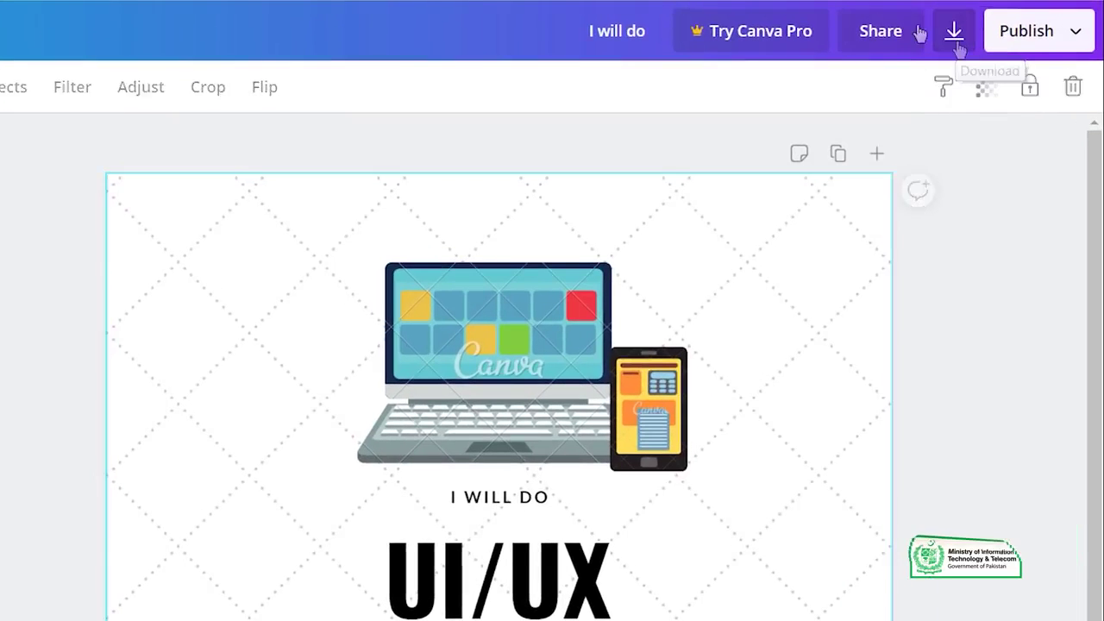
# Download the design as a free watermarked PNG draft and dismiss the Canva Pro trial offer.
pyautogui.click(953, 32)
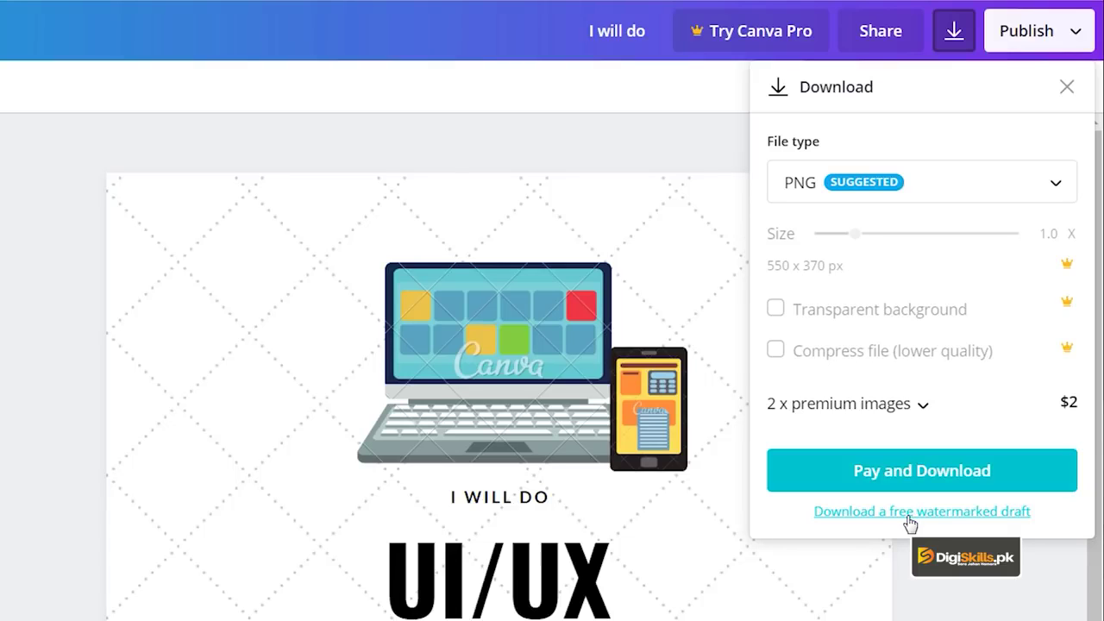
pyautogui.click(909, 516)
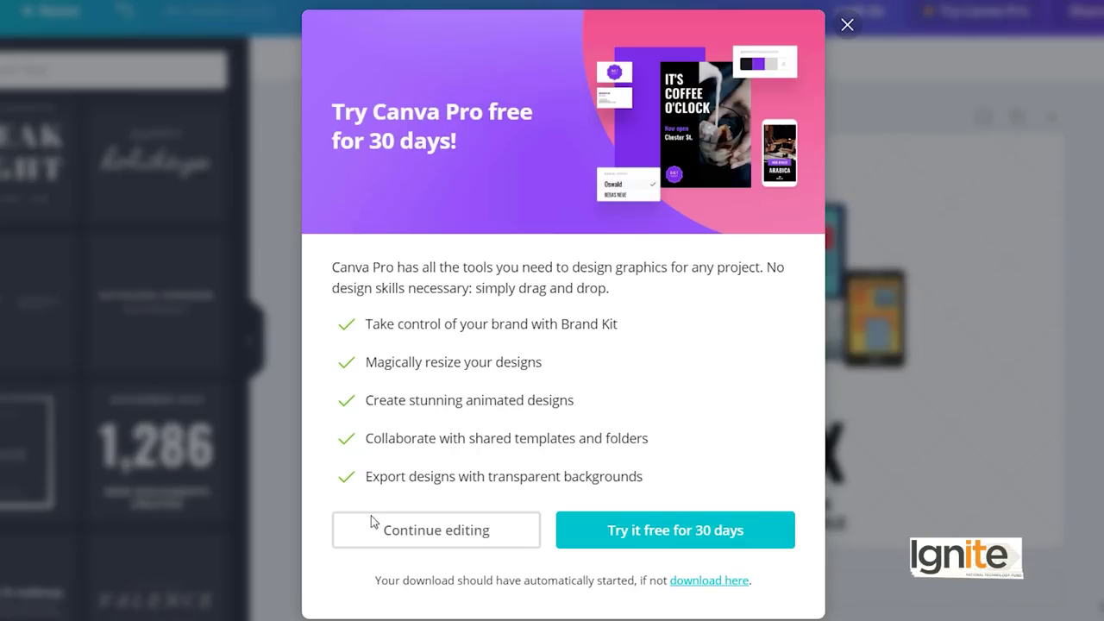
pyautogui.click(849, 29)
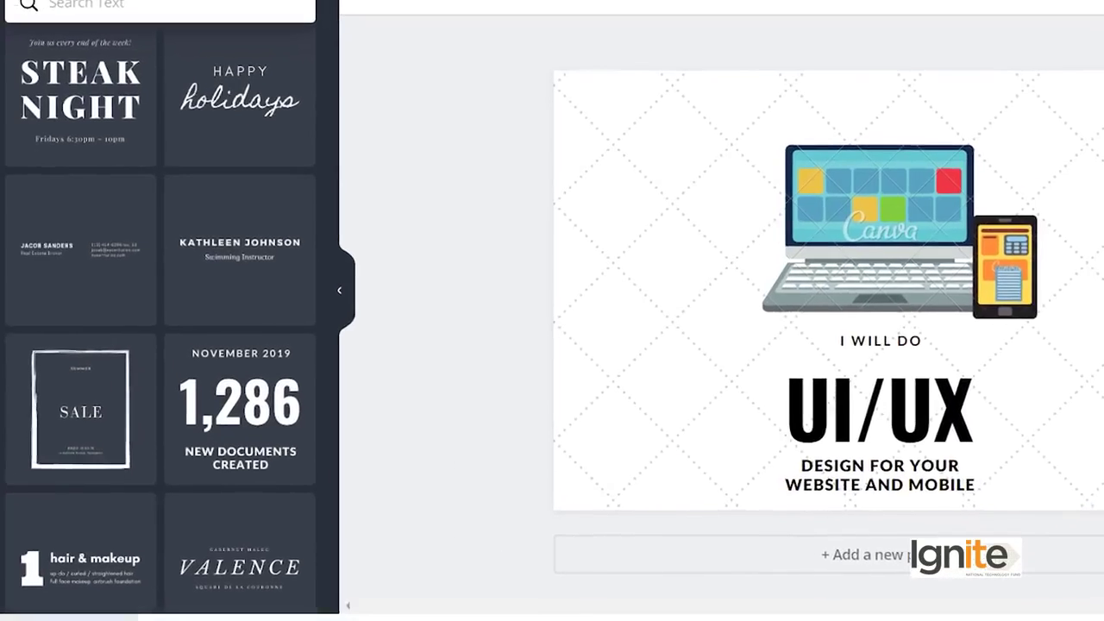